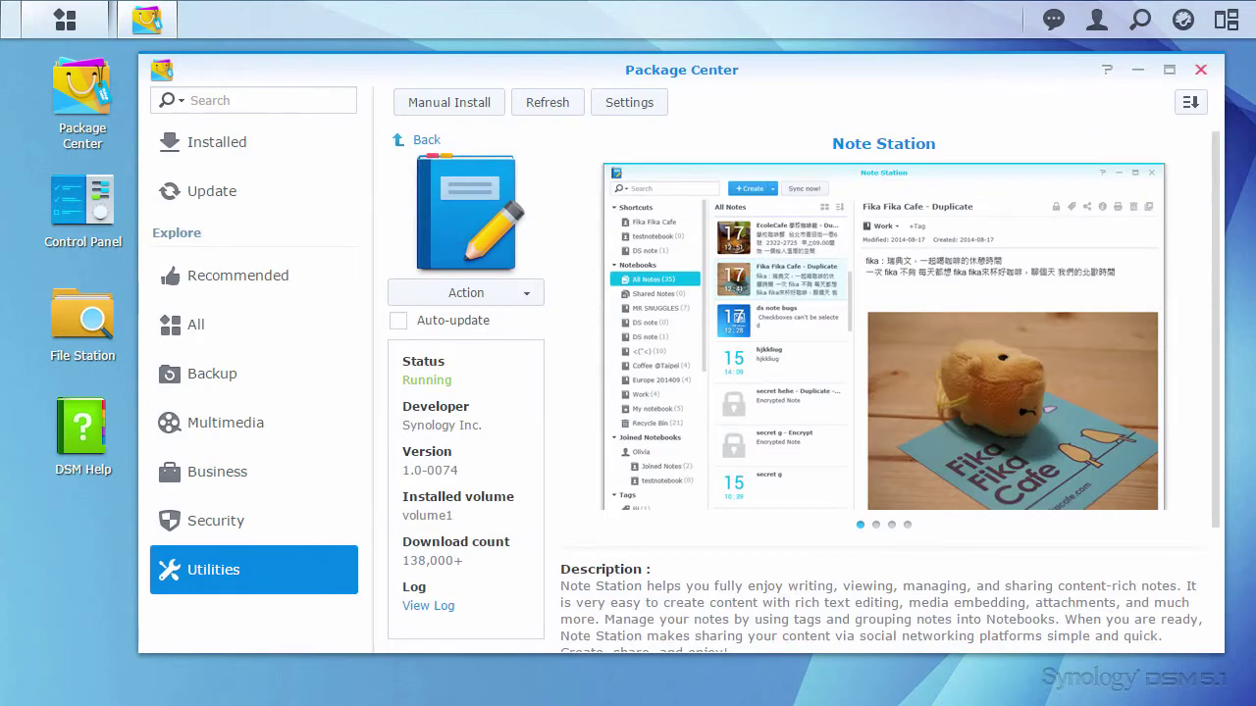
Step: Close Package Center and launch Note Station from the DSM Main Menu
click(1200, 69)
click(65, 19)
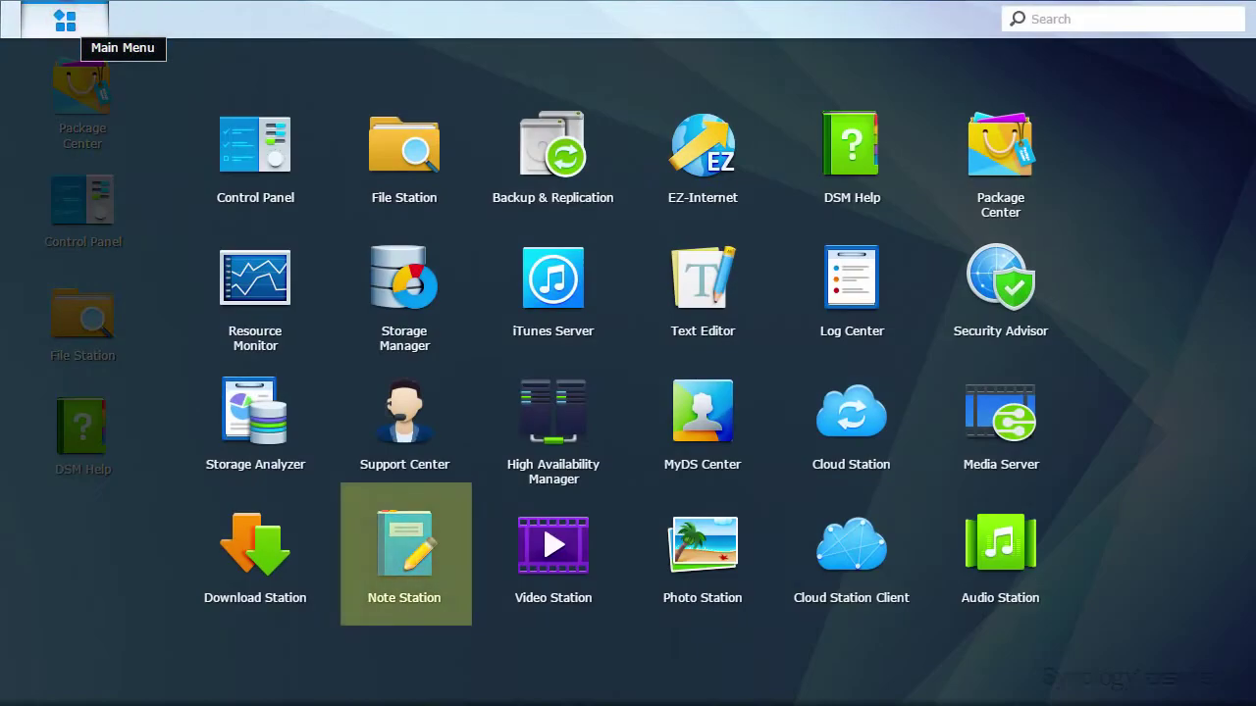
click(402, 543)
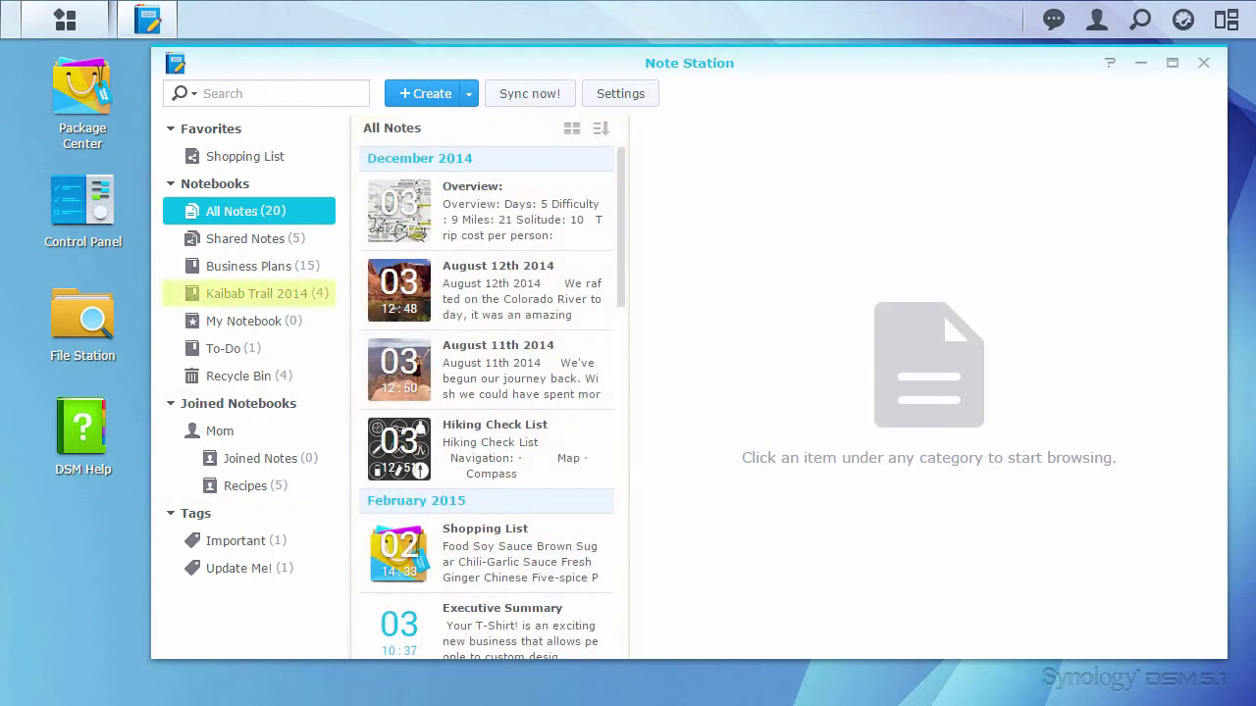
Step: Browse the Kaibab Trail 2014 notebook's Overview and Hiking Check List notes
click(240, 290)
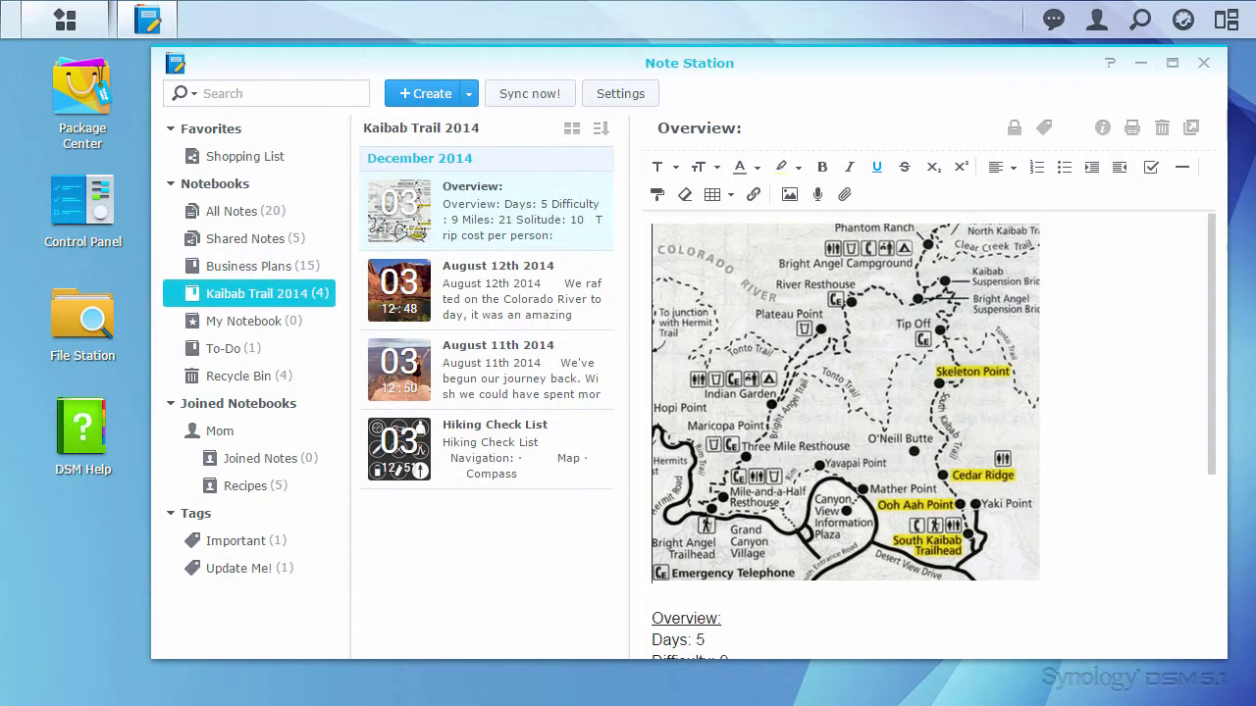
scroll(1213, 241, down, 5)
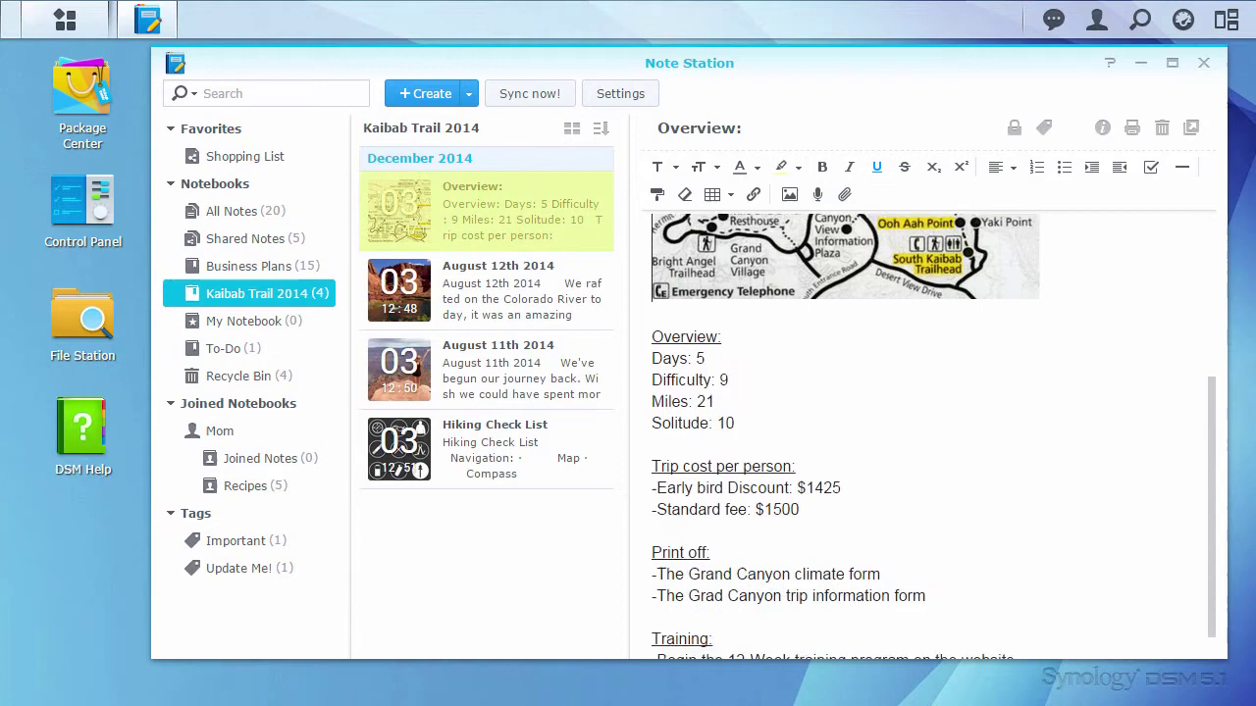
scroll(932, 432, down, 1)
click(524, 457)
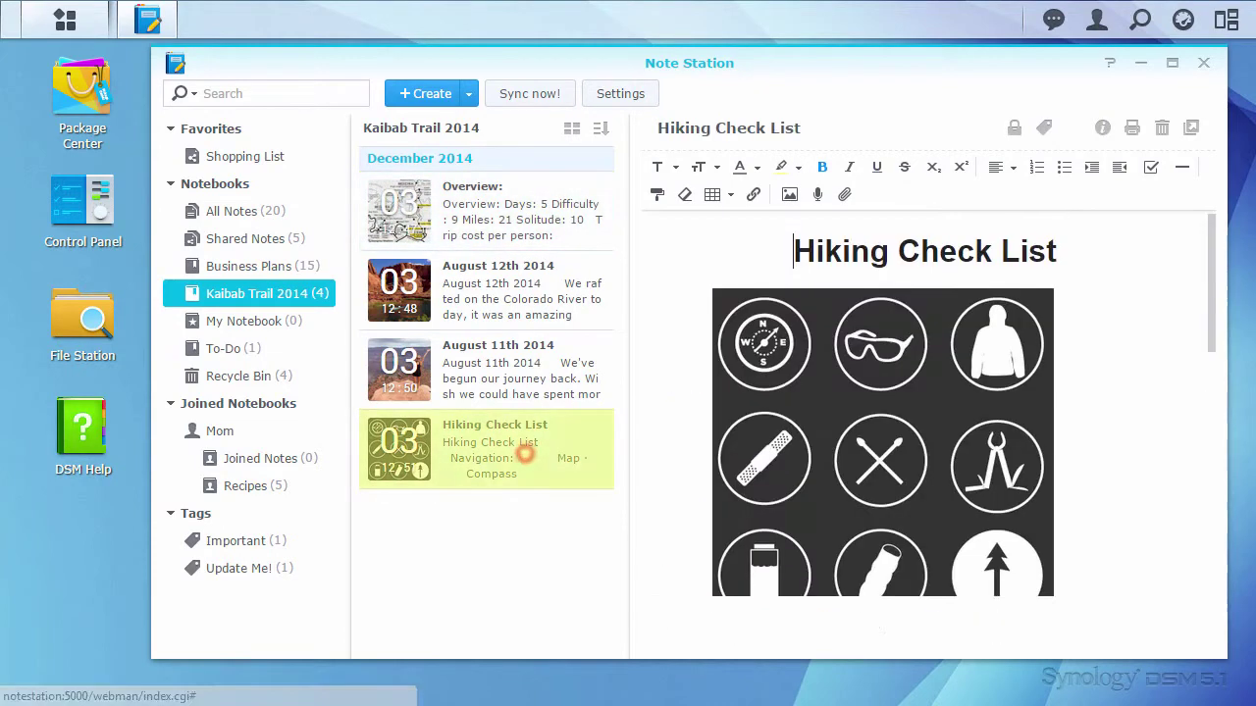
scroll(1210, 263, down, 2)
drag(1209, 263, 1209, 543)
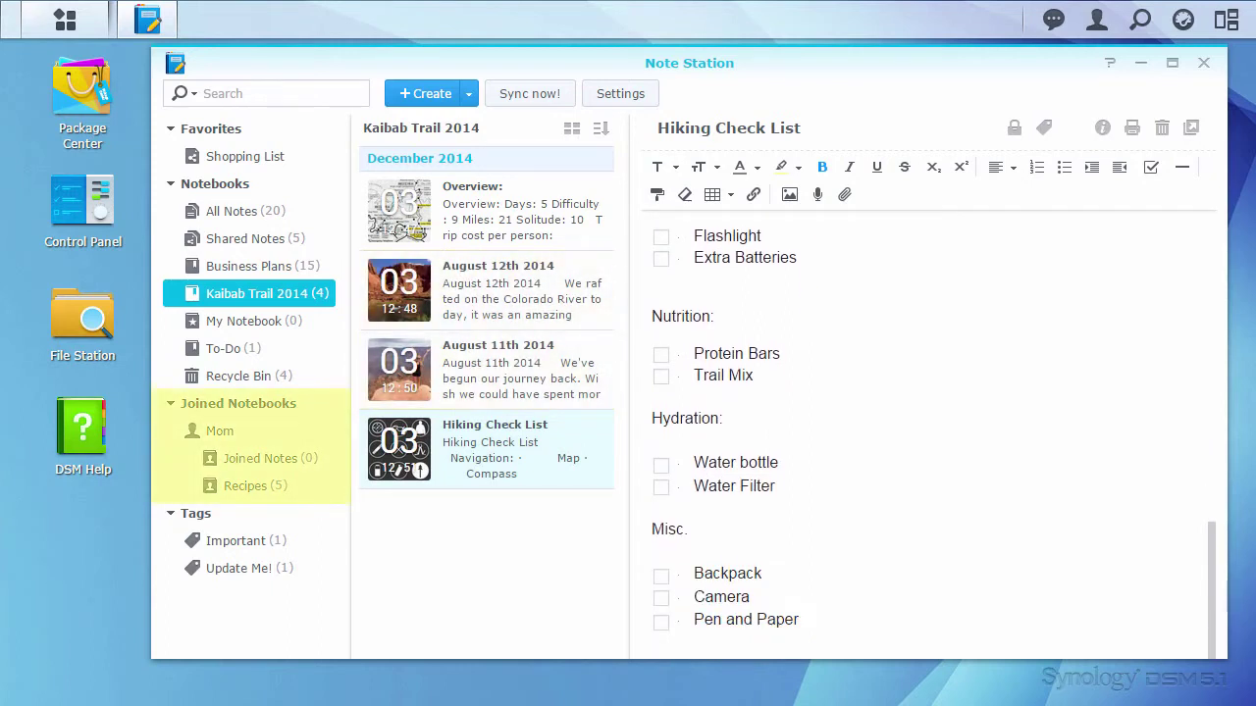
Step: Browse the shared Recipes notebook, then view the Shopping List note in Favorites
click(245, 483)
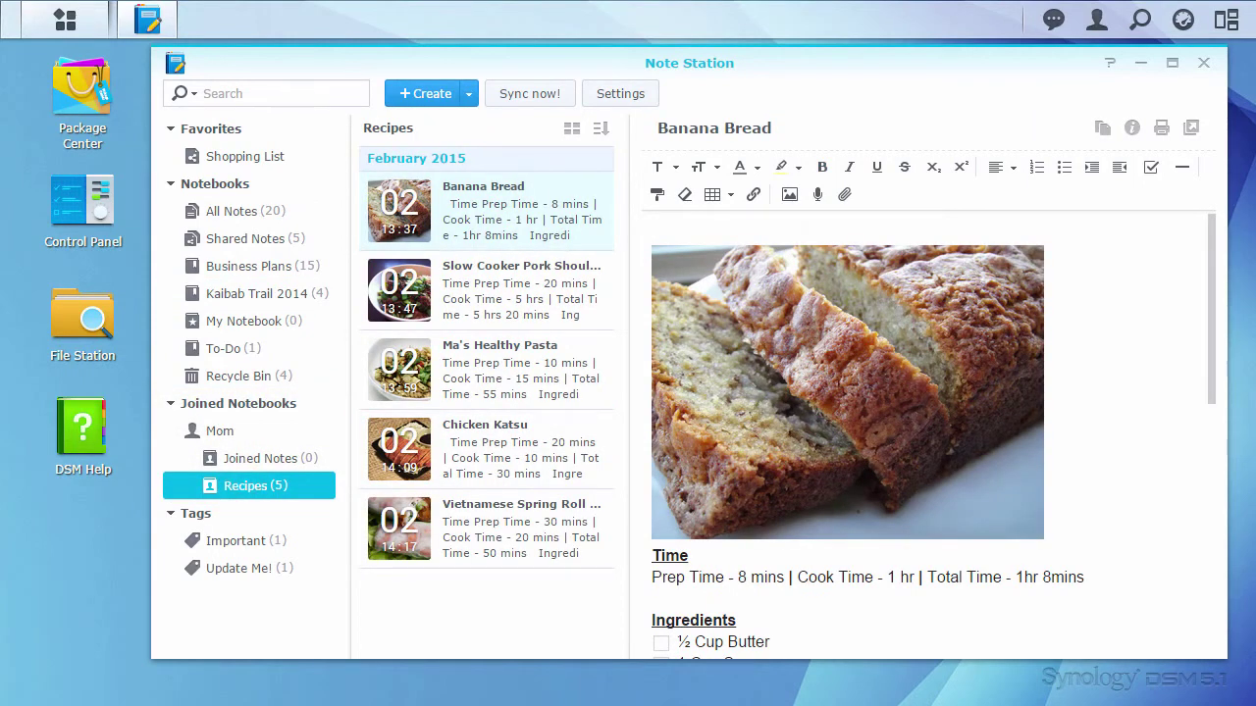
drag(1212, 227, 1212, 482)
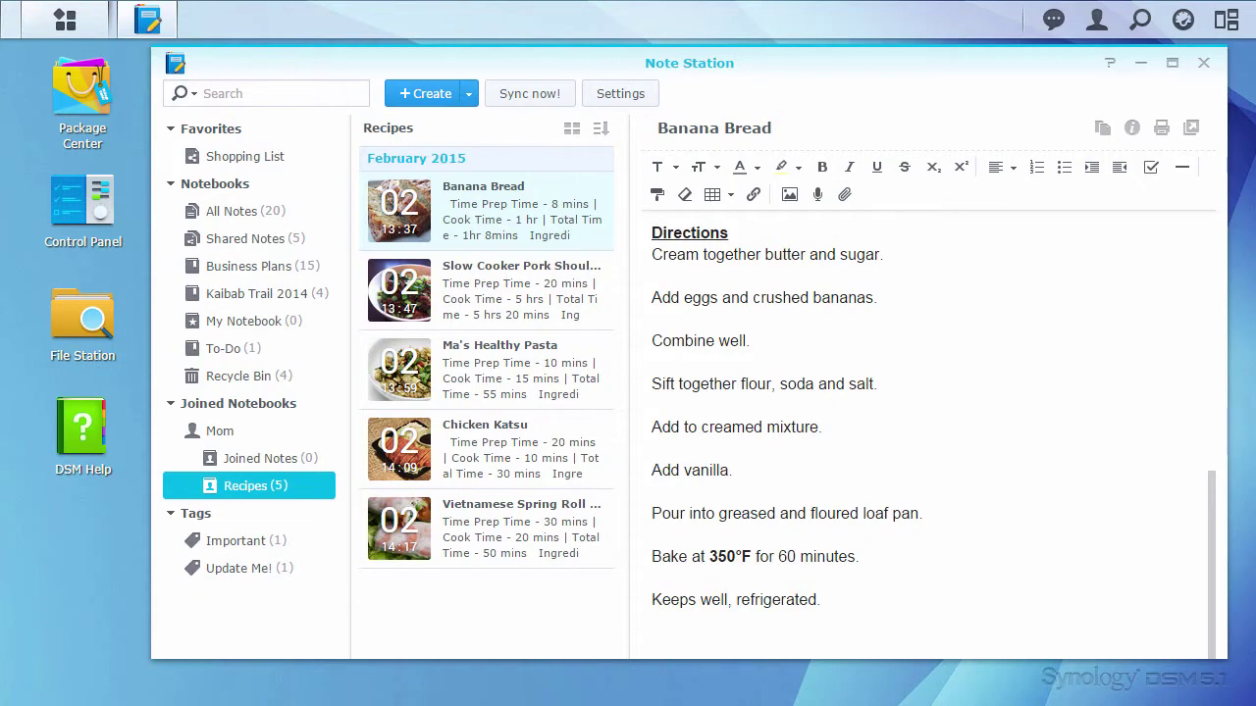
click(211, 128)
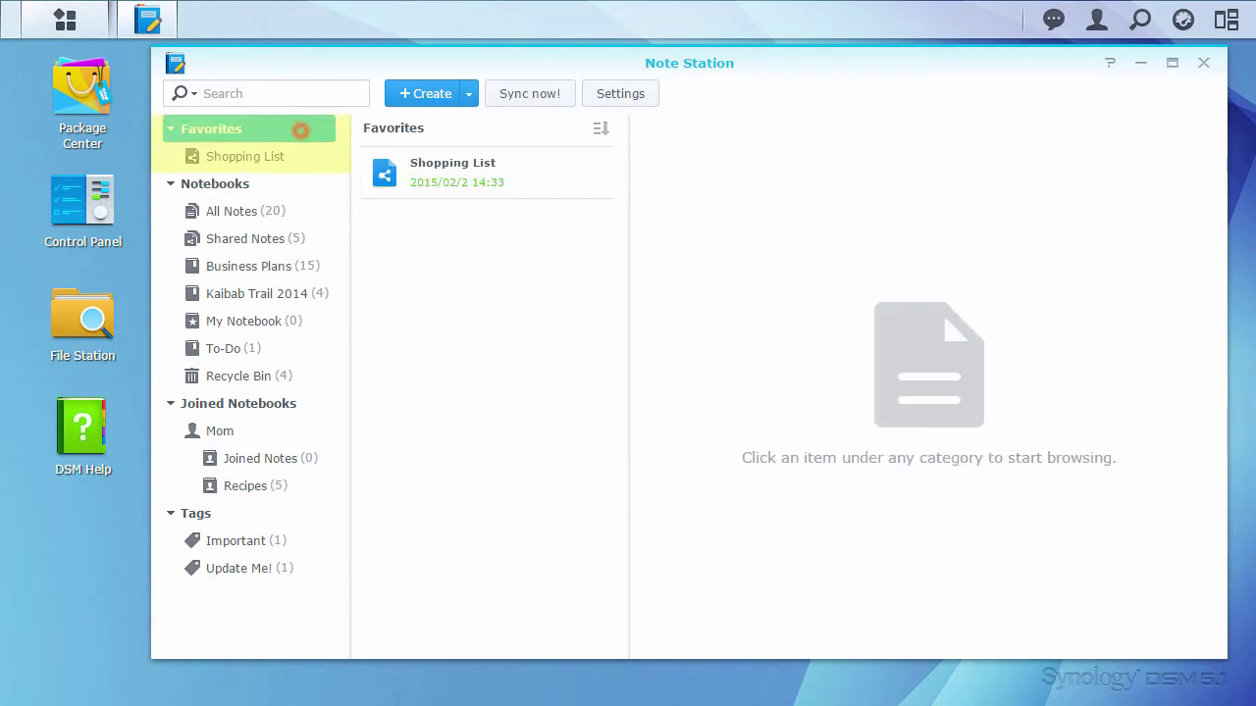
click(541, 182)
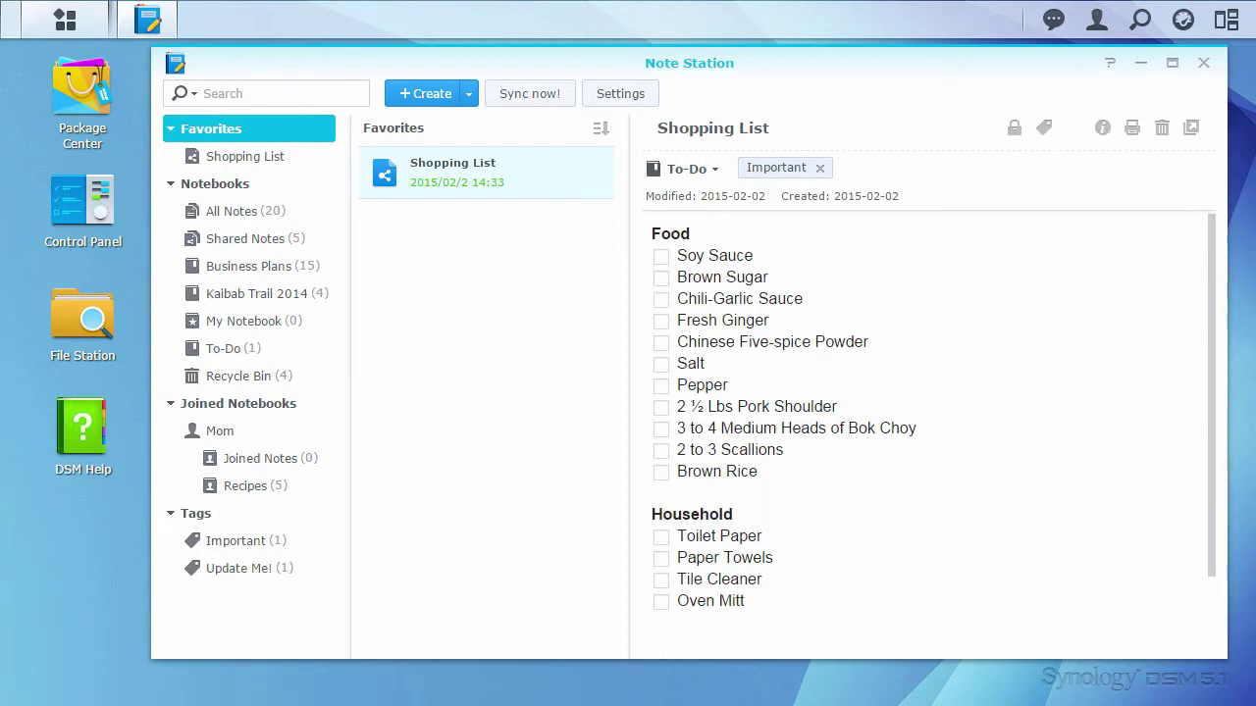
Step: Add Slow Cooker Pork Shoulder from Recipes to Favorites and open it there
click(263, 486)
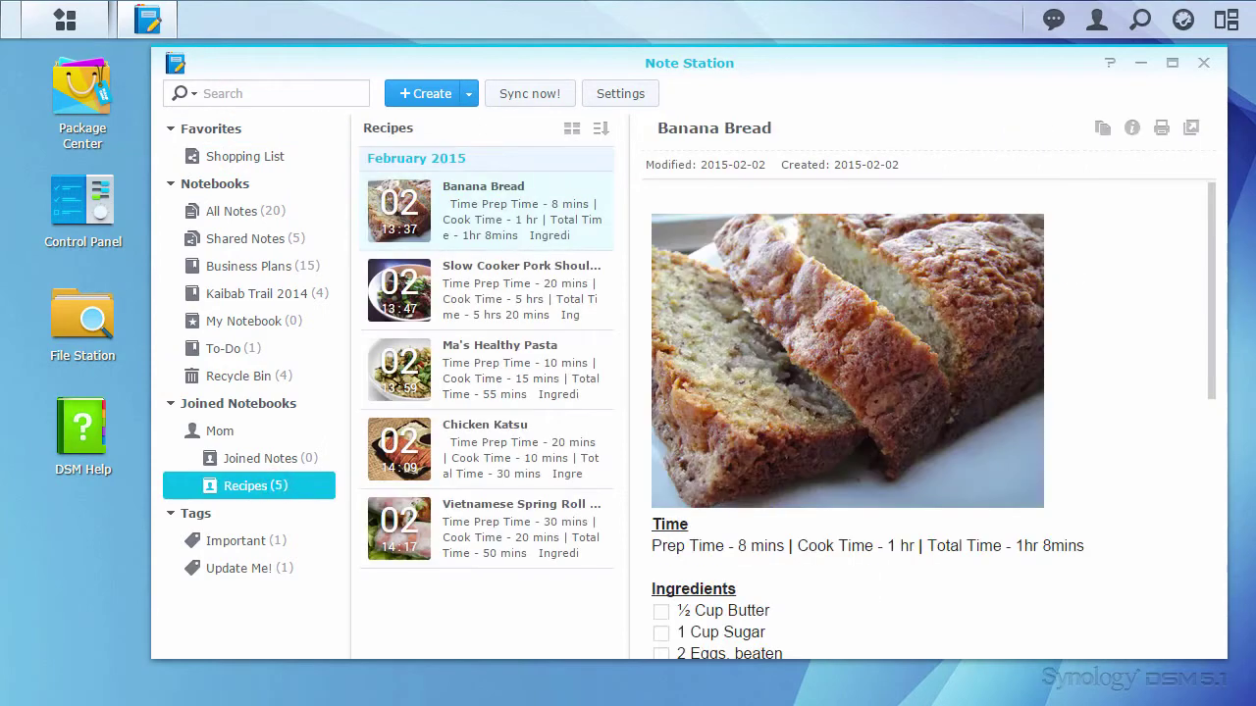
right_click(545, 284)
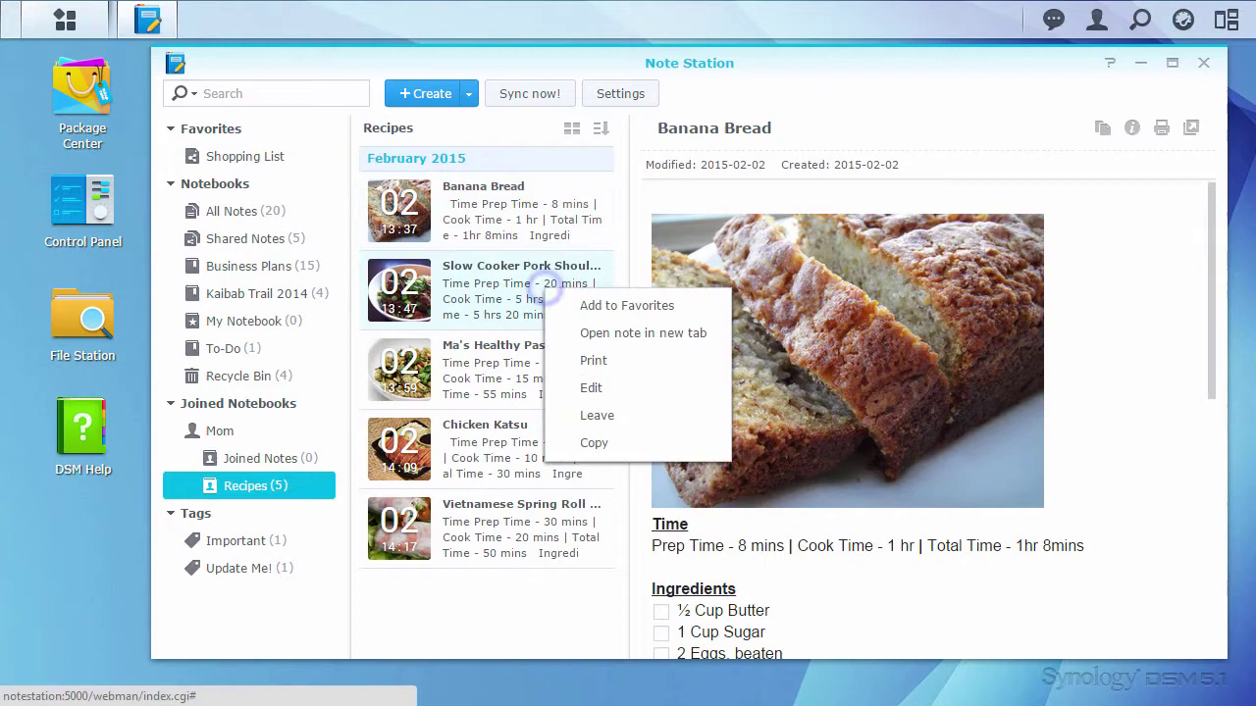
click(687, 309)
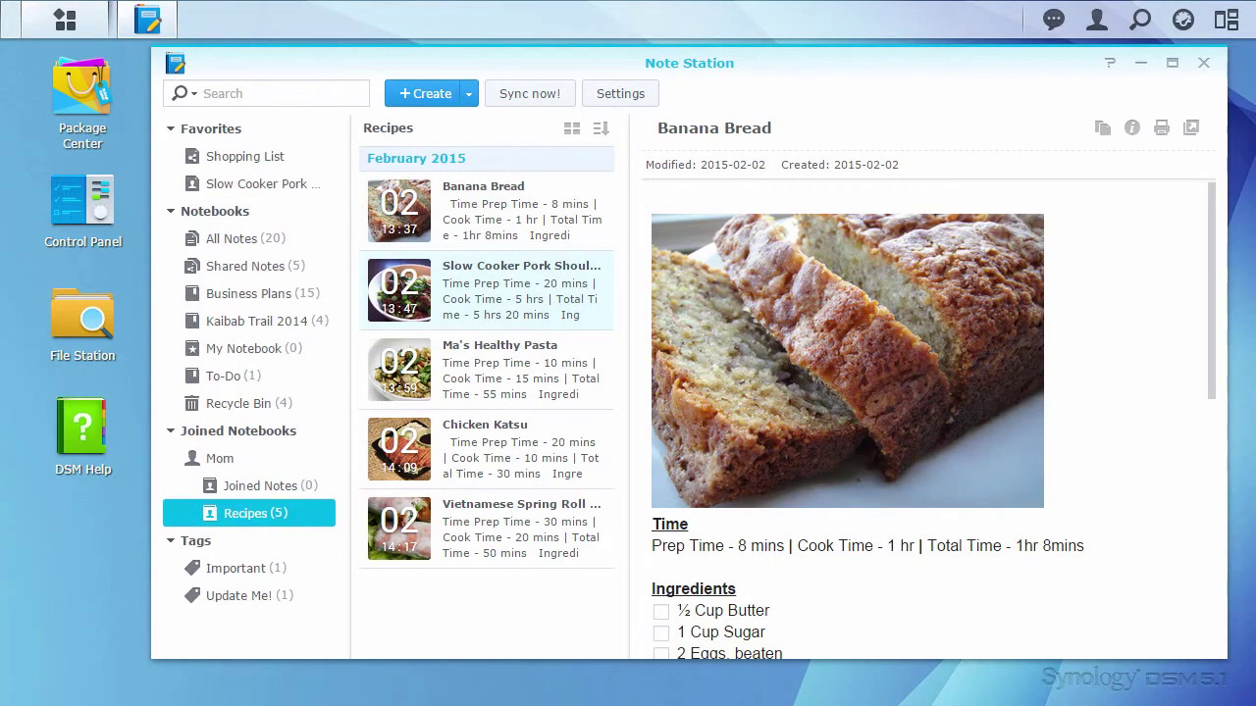
click(297, 184)
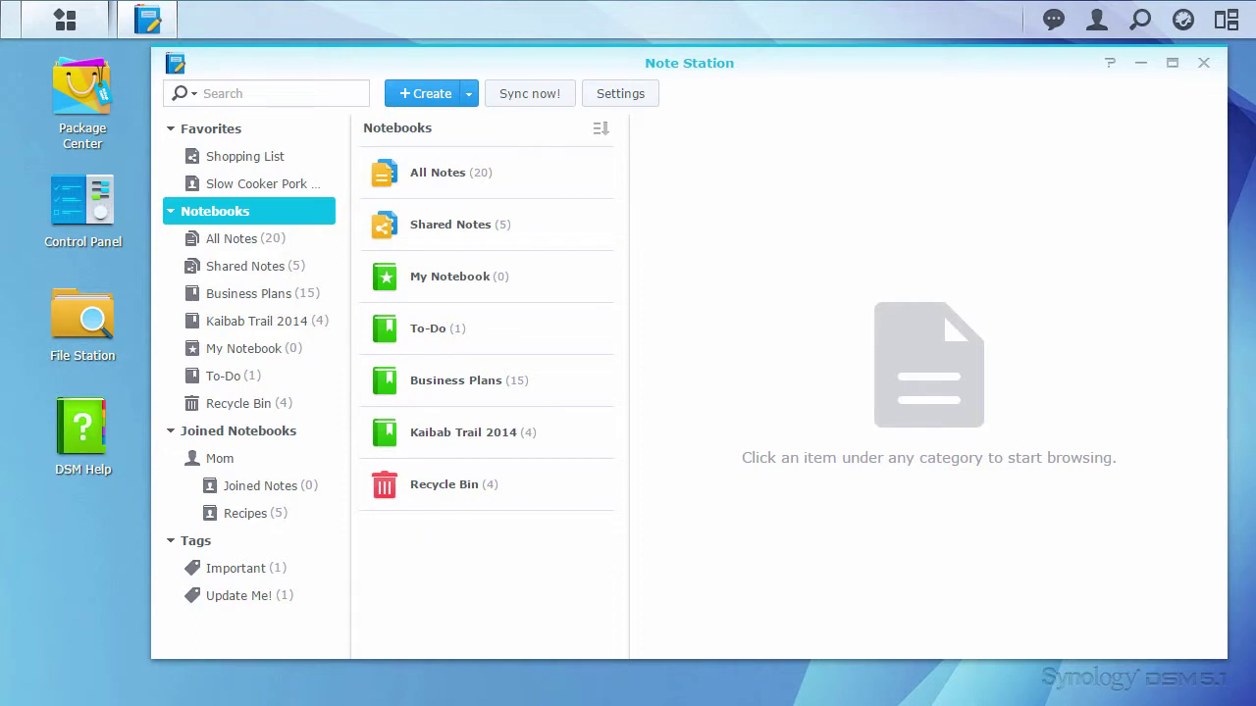
Step: Create a notebook named 'Games Done Quick' and open it from the sidebar
click(468, 94)
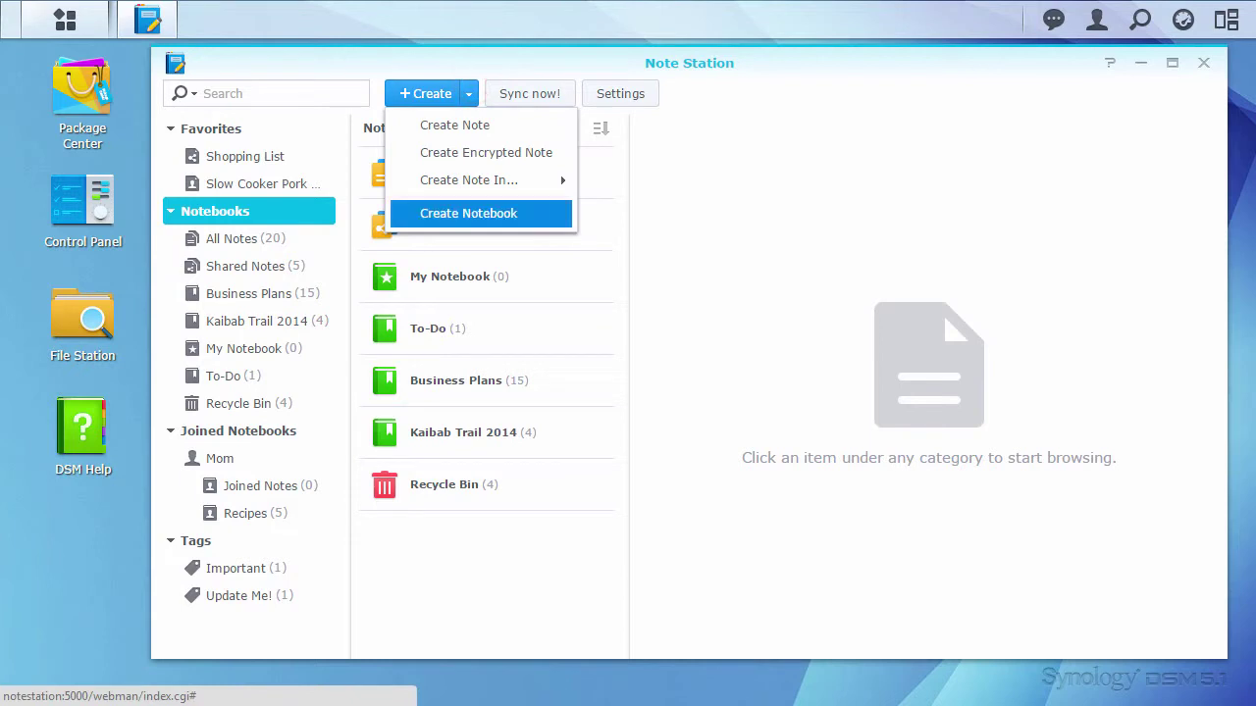
click(525, 214)
text(Games Done Quick)
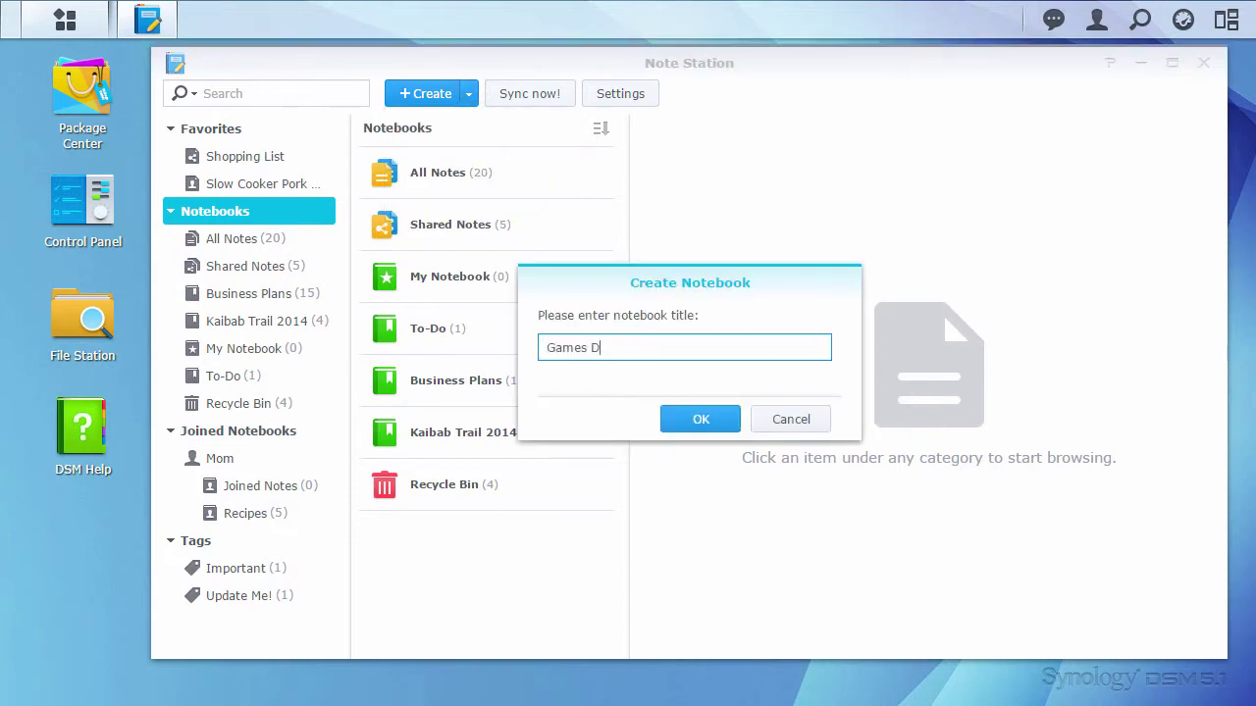
click(702, 416)
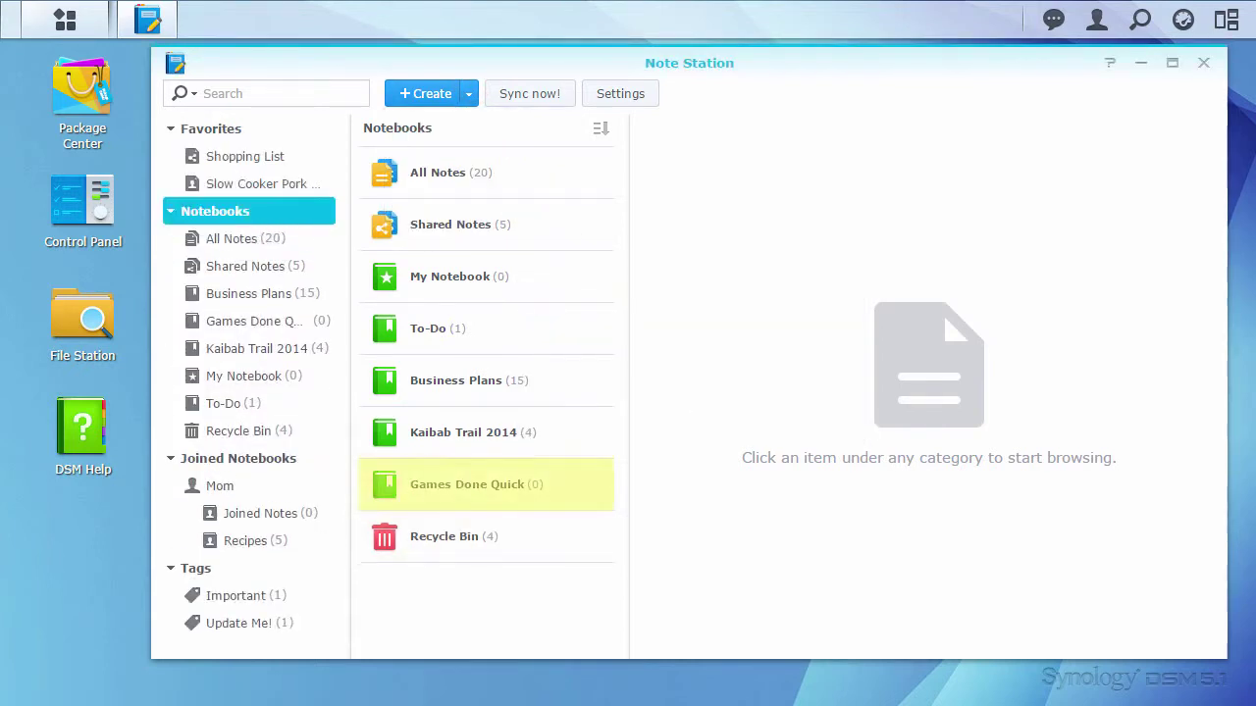
click(556, 476)
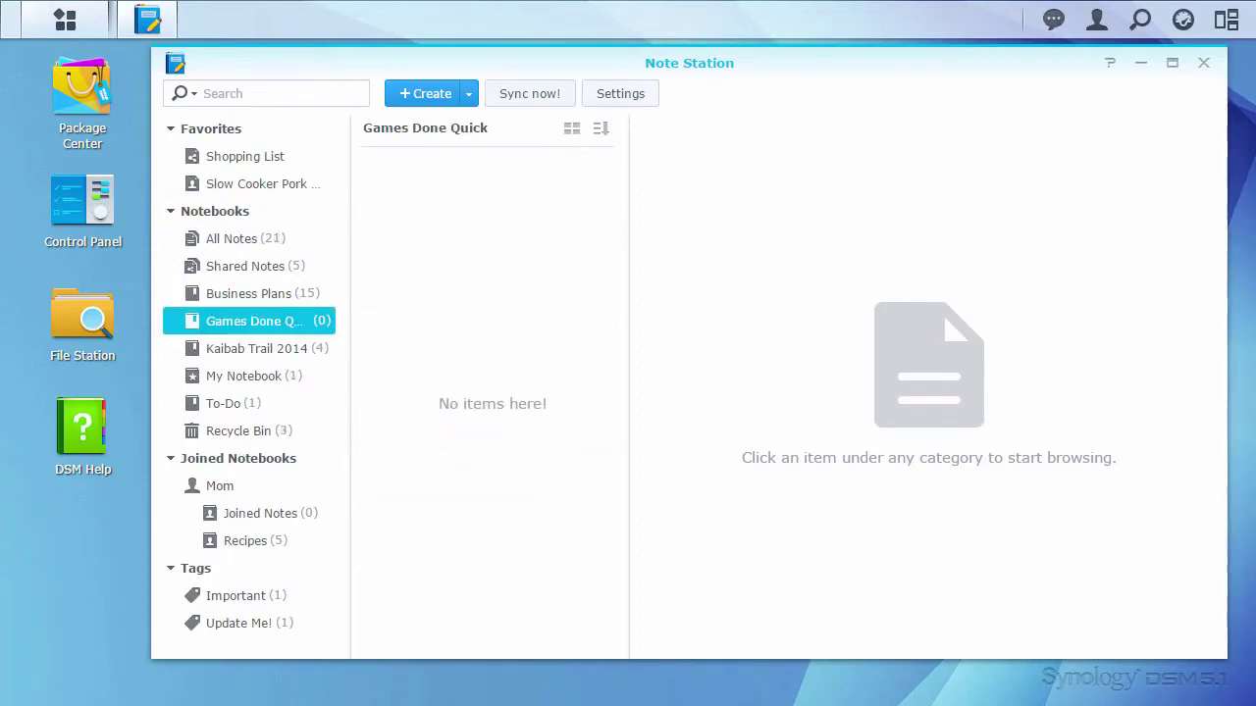
Step: Create a new note titled 'Registration Information' in Games Done Quick
click(468, 93)
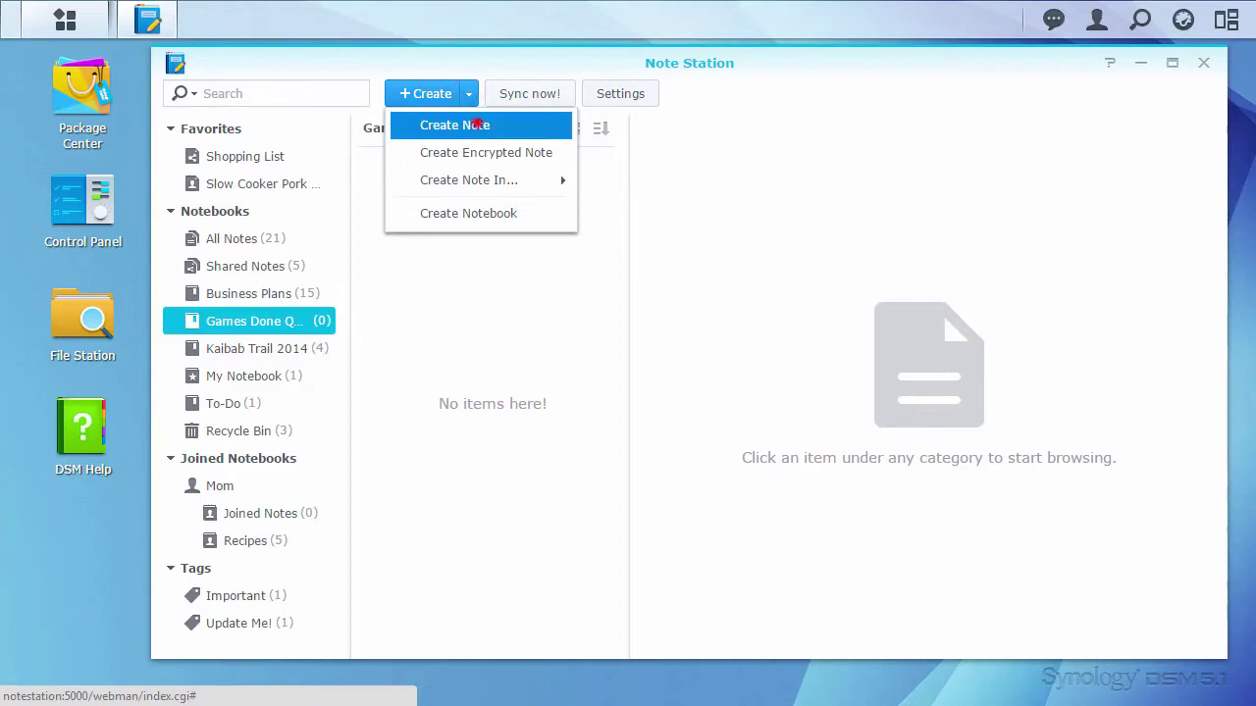
click(474, 124)
click(774, 121)
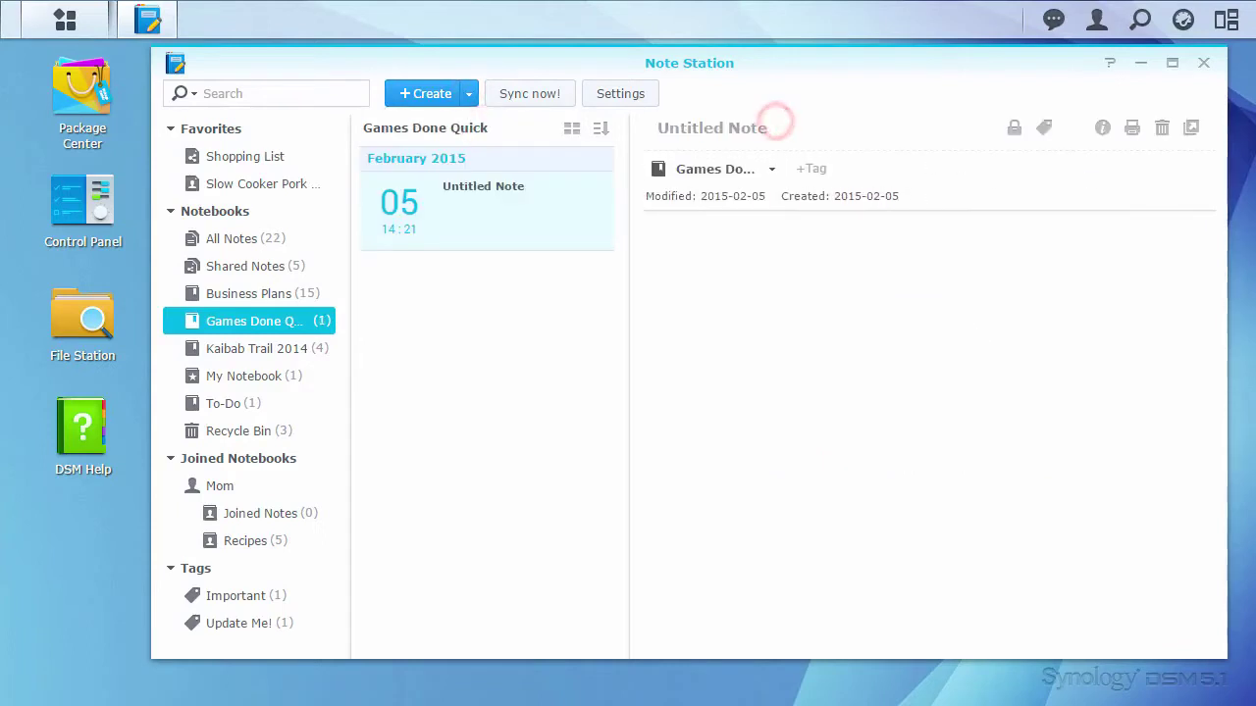
text(Registration Information)
Step: Write a bold-underlined 'When?' heading followed by plain dates 07/26/2015 - 08/01/2015
click(1034, 374)
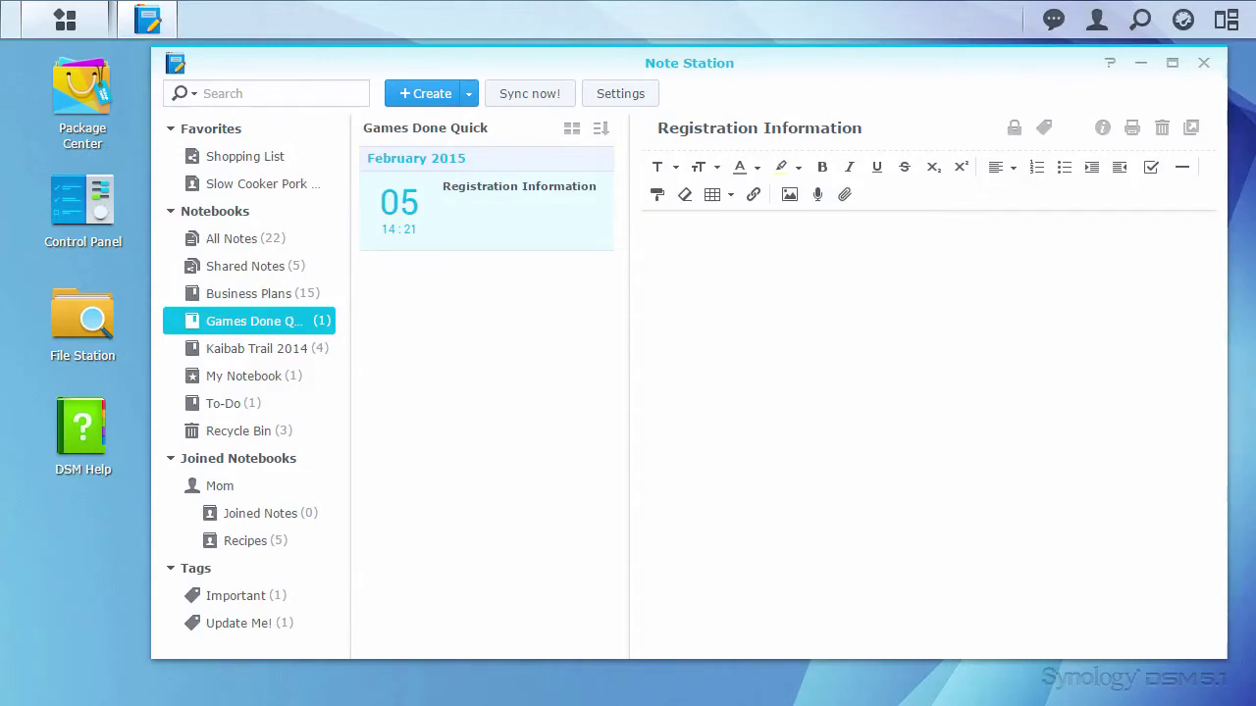
key(ctrl+b)
key(ctrl+u)
text(When?)
key(Return)
key(ctrl+b)
key(ctrl+u)
text(07/26/2015)
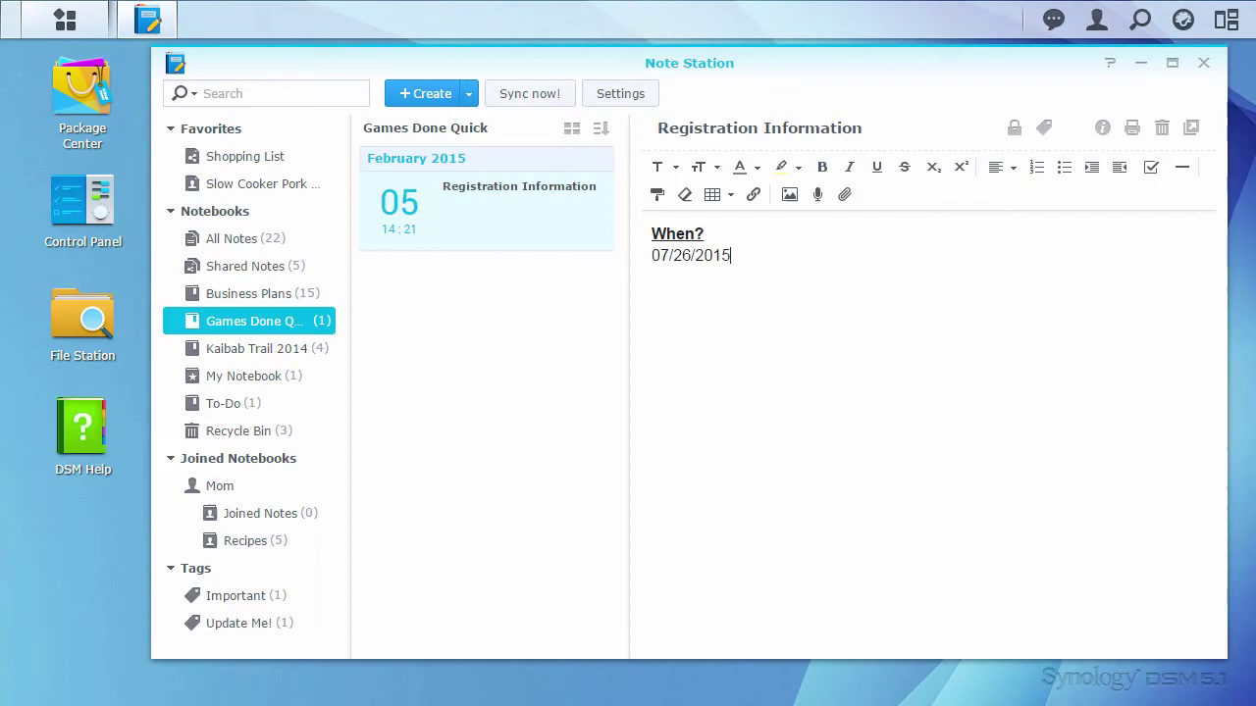
text( - 08/01/2015)
key(Return)
key(Return)
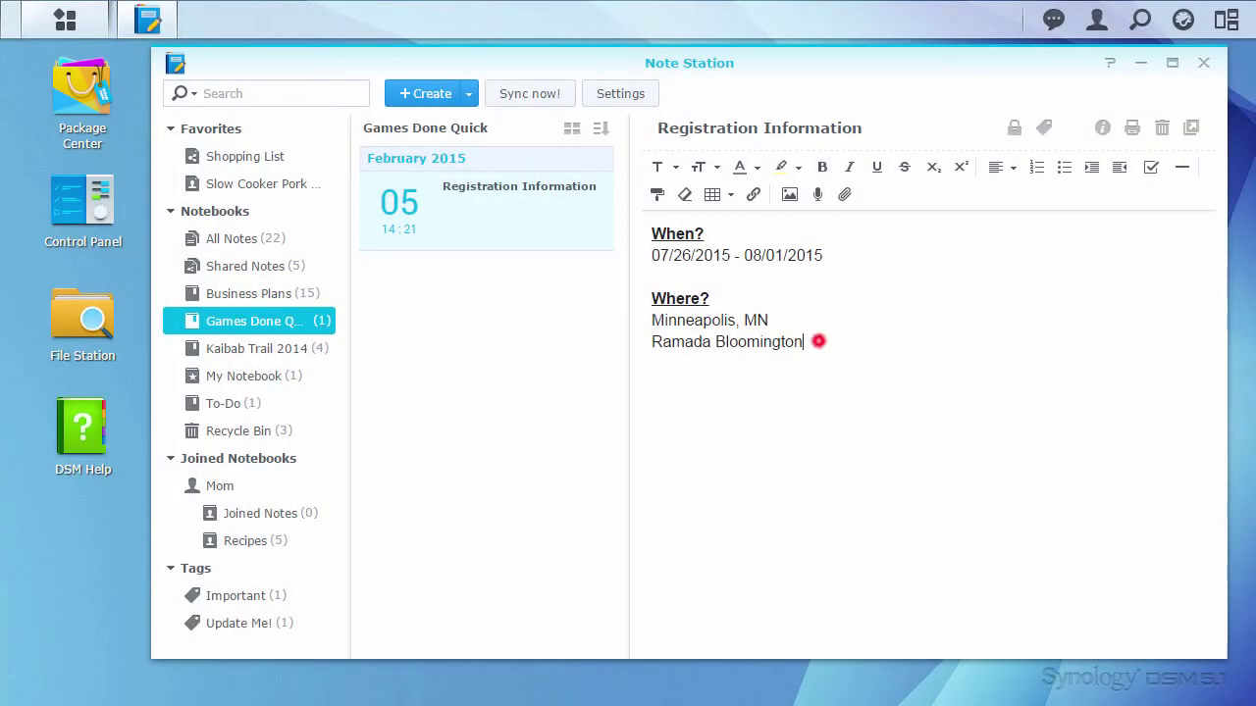
Step: Link the text 'Ramada Bloomington' to the hotel's pasted web address
drag(818, 342, 652, 341)
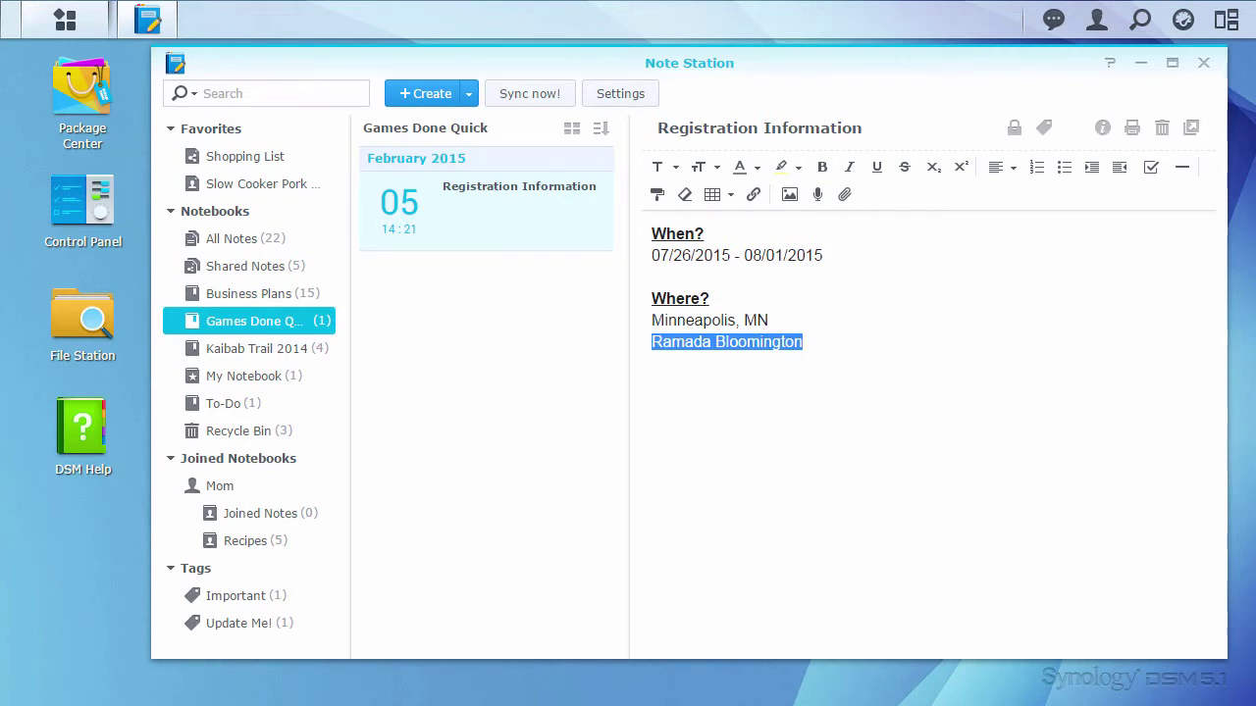
click(752, 194)
click(838, 307)
key(ctrl+v)
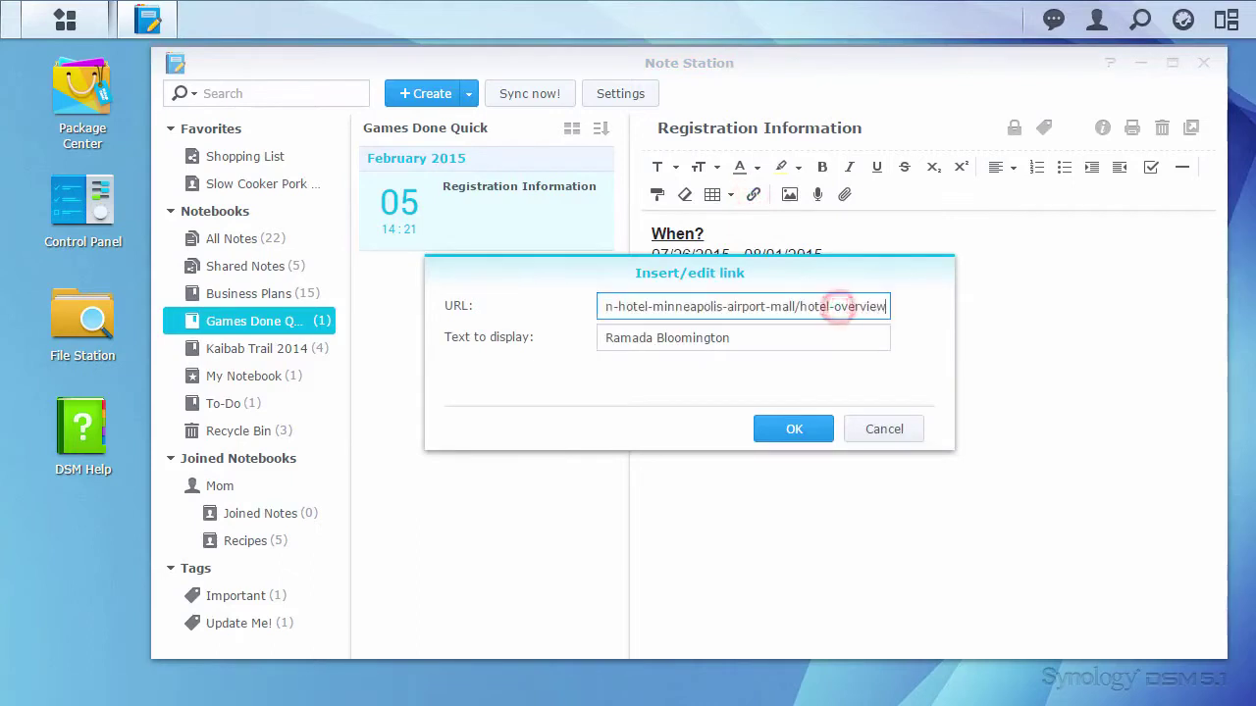
click(793, 429)
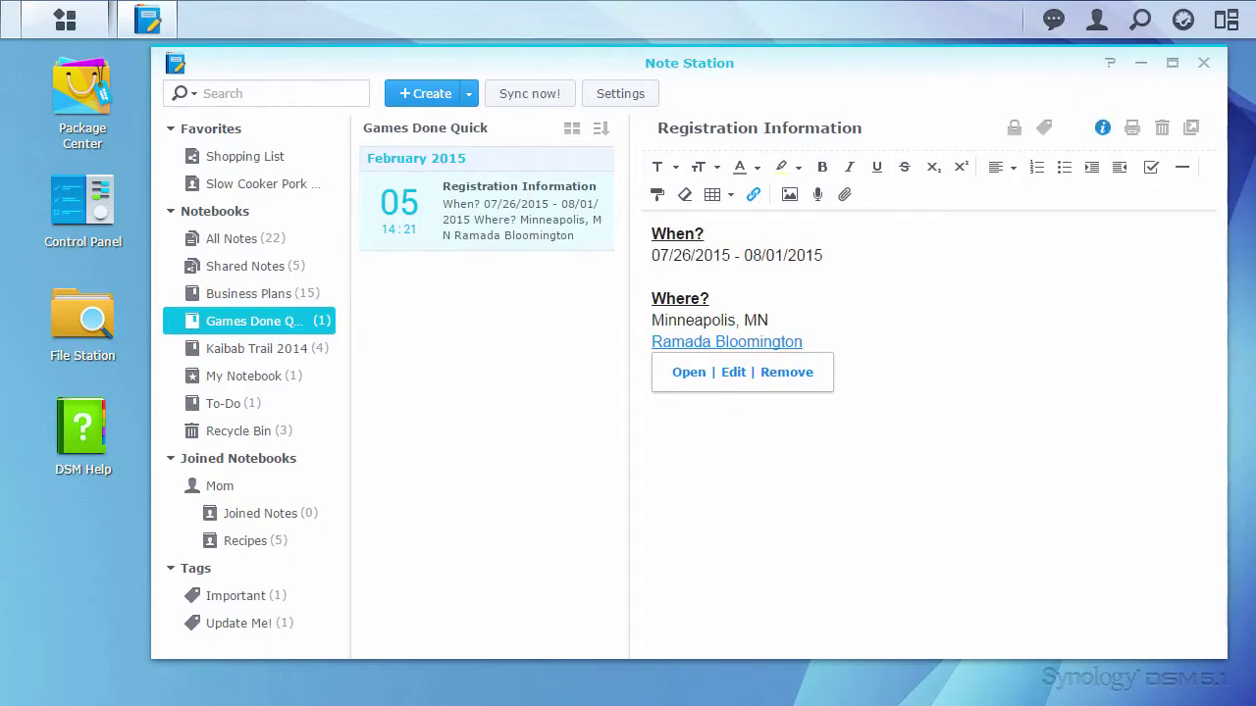
Step: Set the note's location to Ramada Bloomington Minneapolis Airport/Mall Area from the map search
right_click(506, 220)
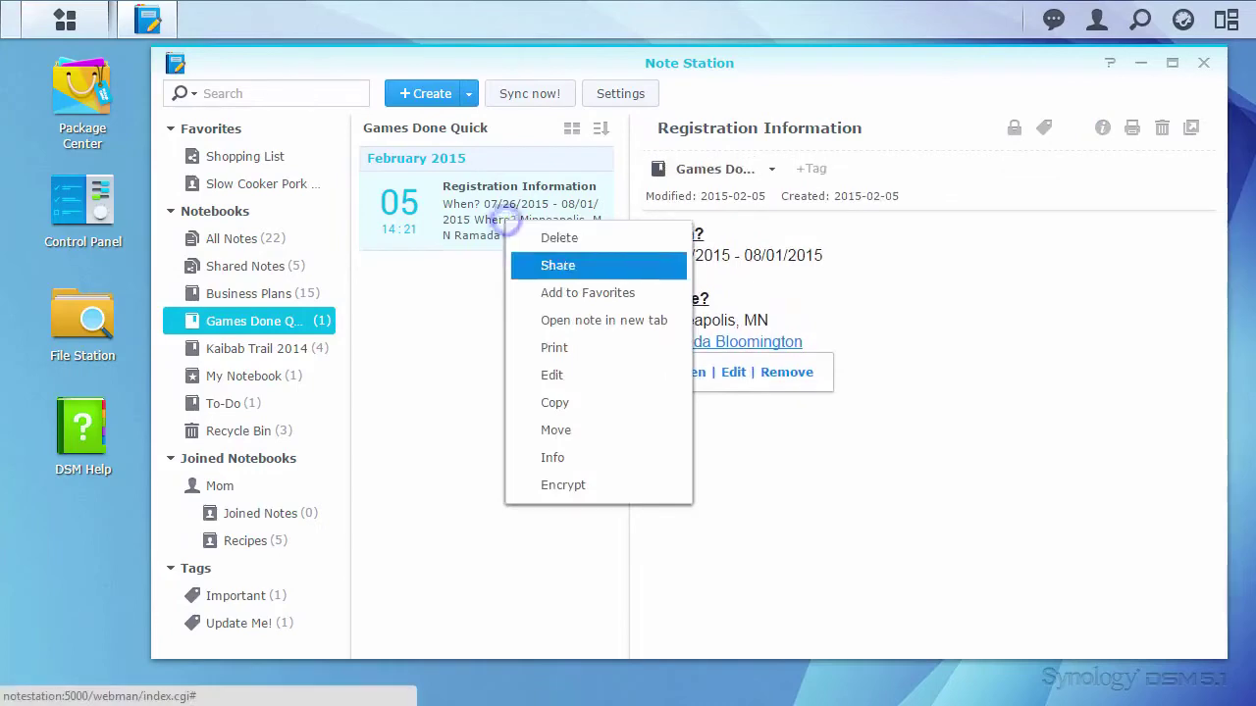
click(588, 459)
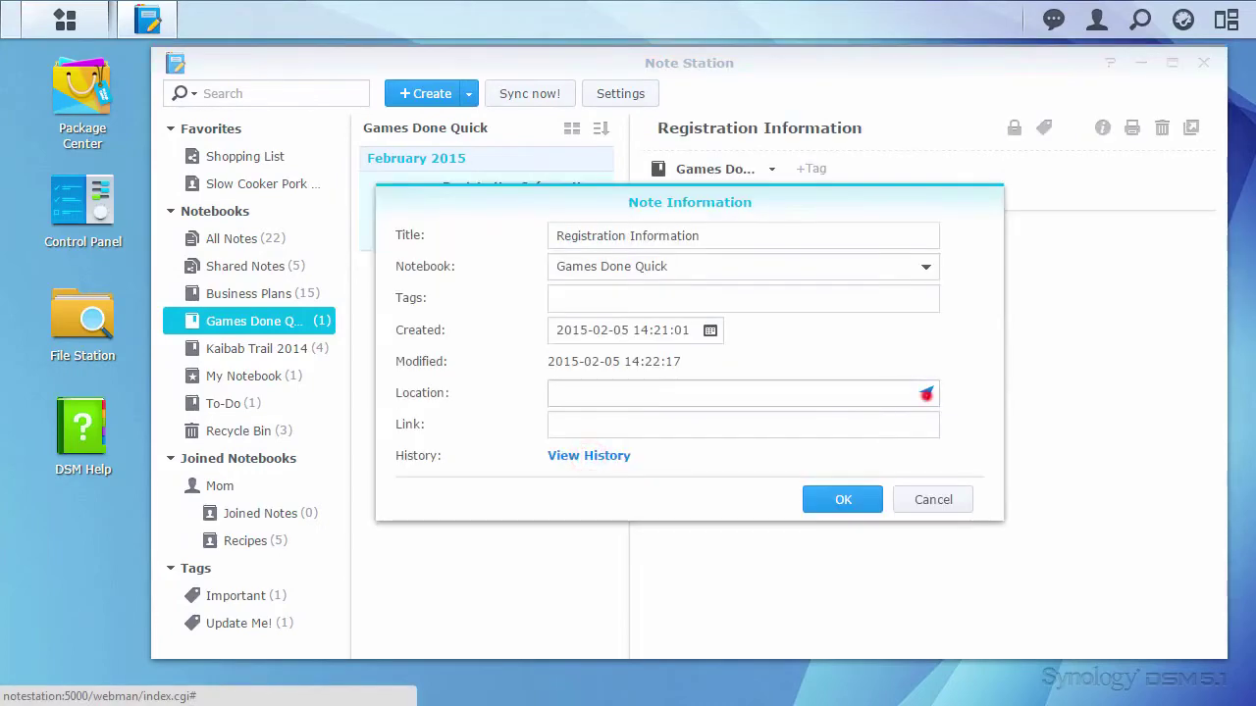
click(923, 394)
text(Ramada Bloomington)
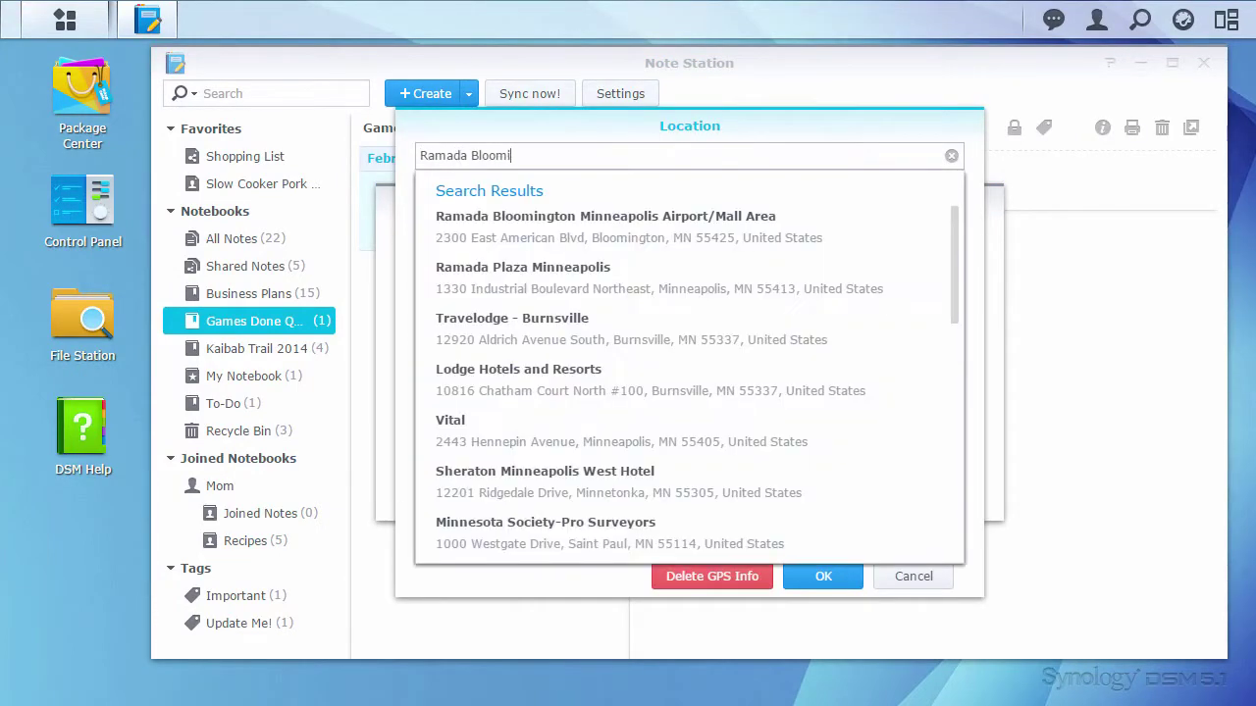
click(876, 241)
click(823, 579)
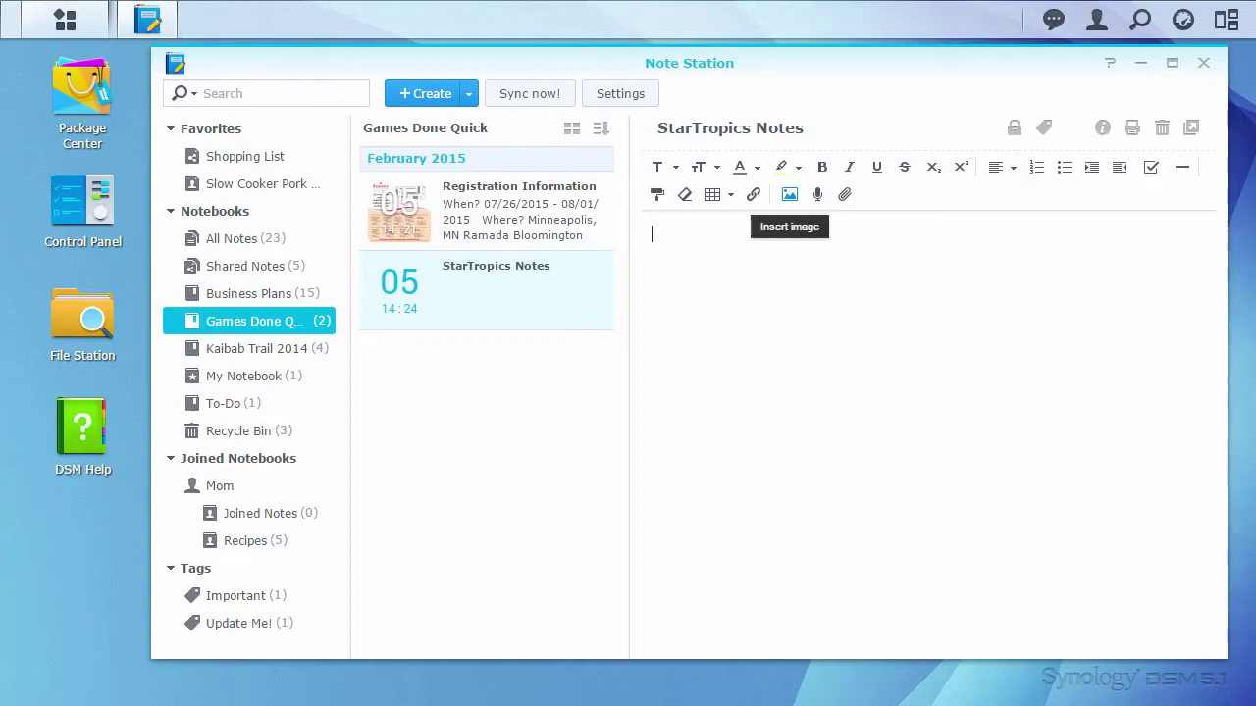
Step: Insert the StarTropics title image from its pasted web address
click(790, 195)
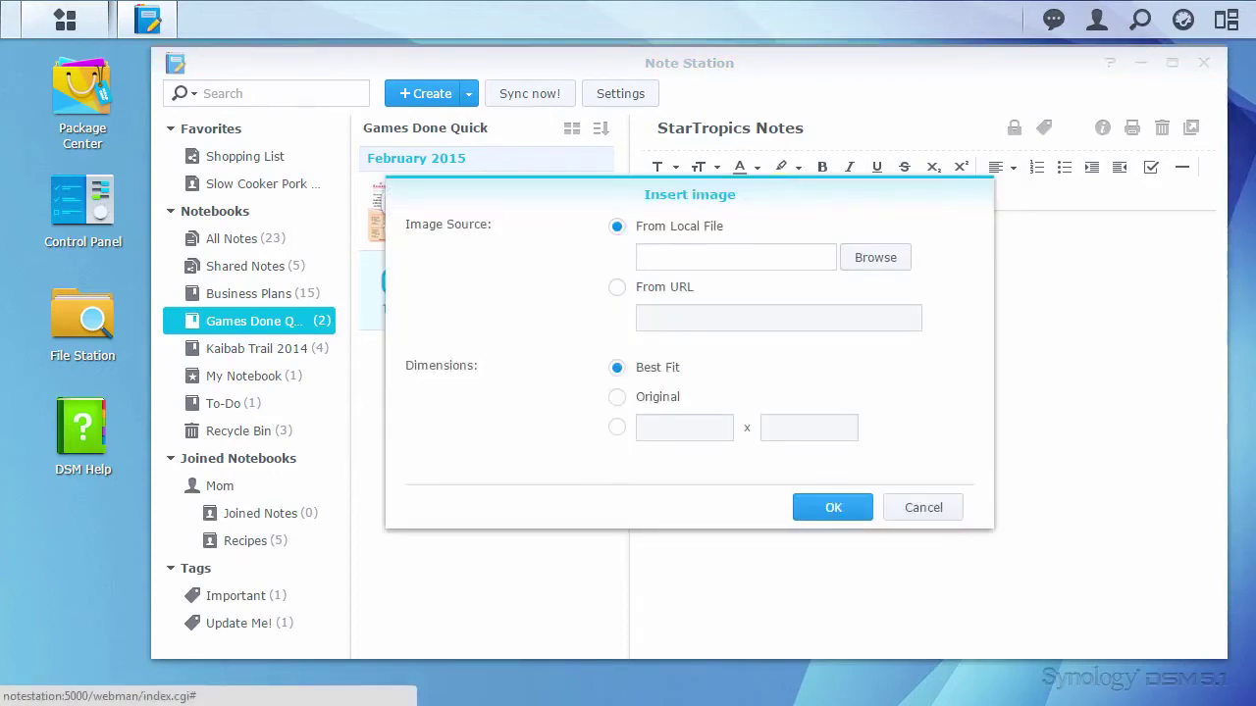
click(681, 286)
click(784, 317)
text(http://i.ytimg.com/vi/XQfj1nDbpsE/hqdefault.jpg)
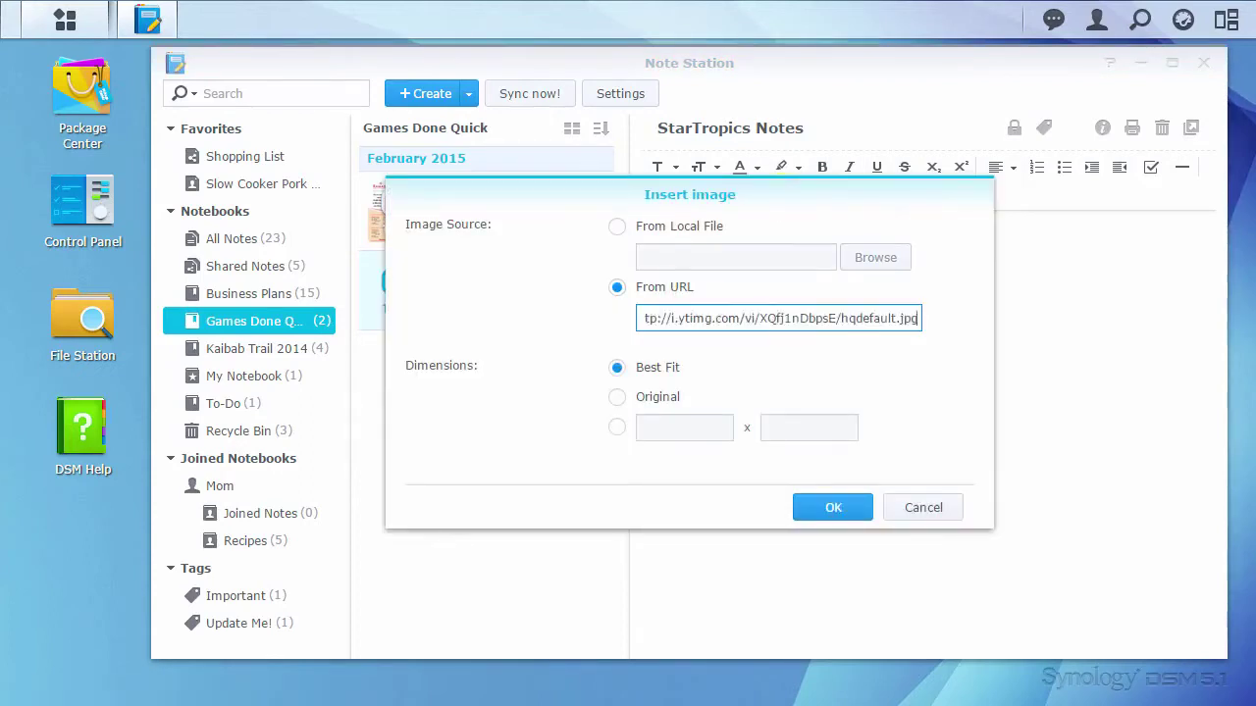
key(Return)
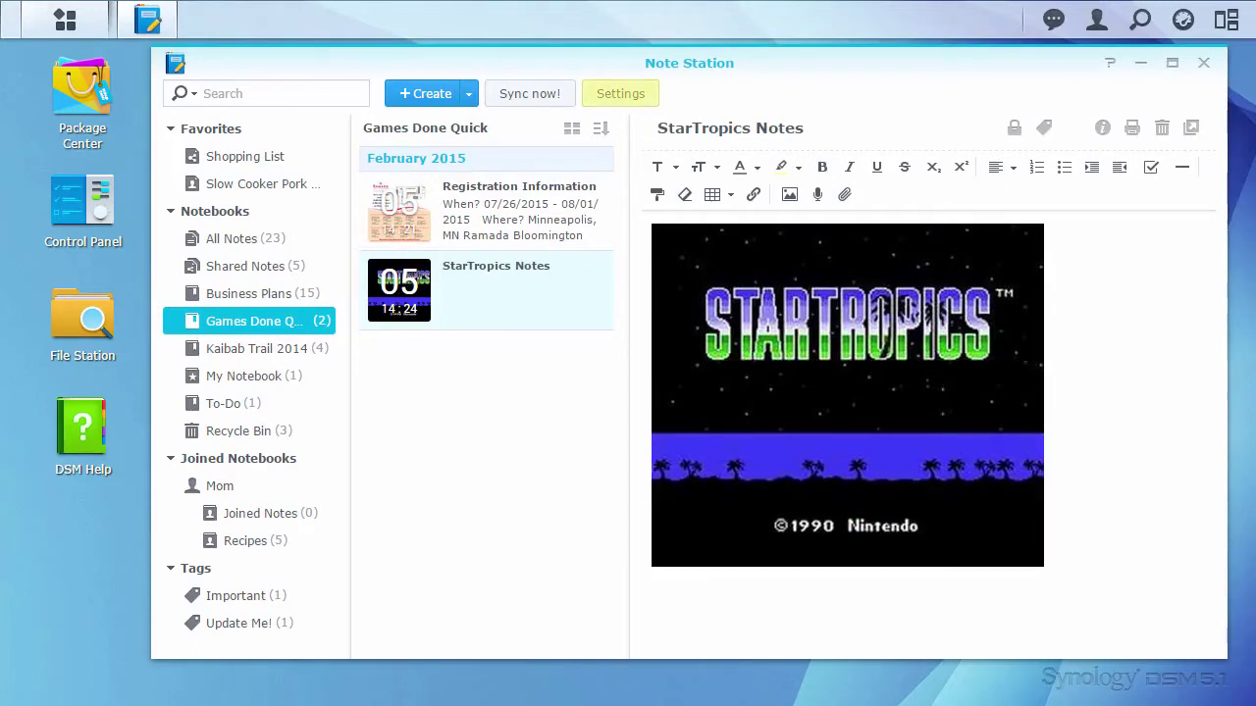
Step: Resize the StarTropics image to Small and center-align it
click(979, 428)
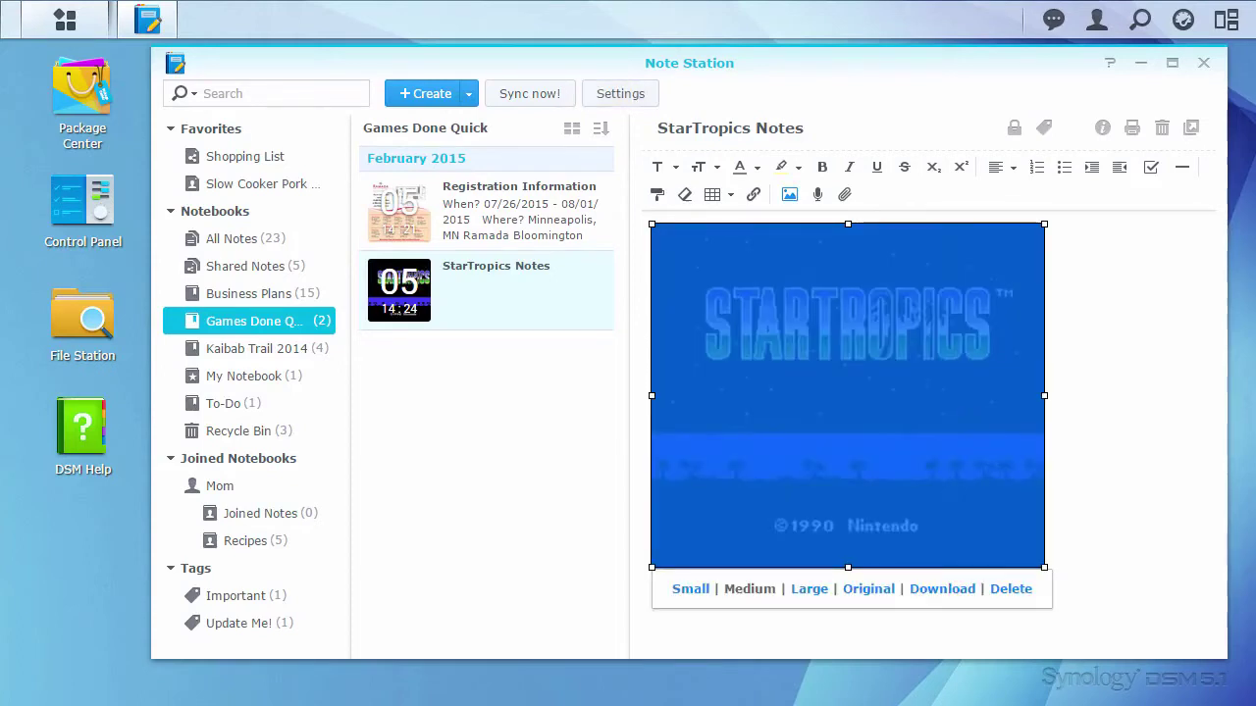
drag(1043, 567, 965, 498)
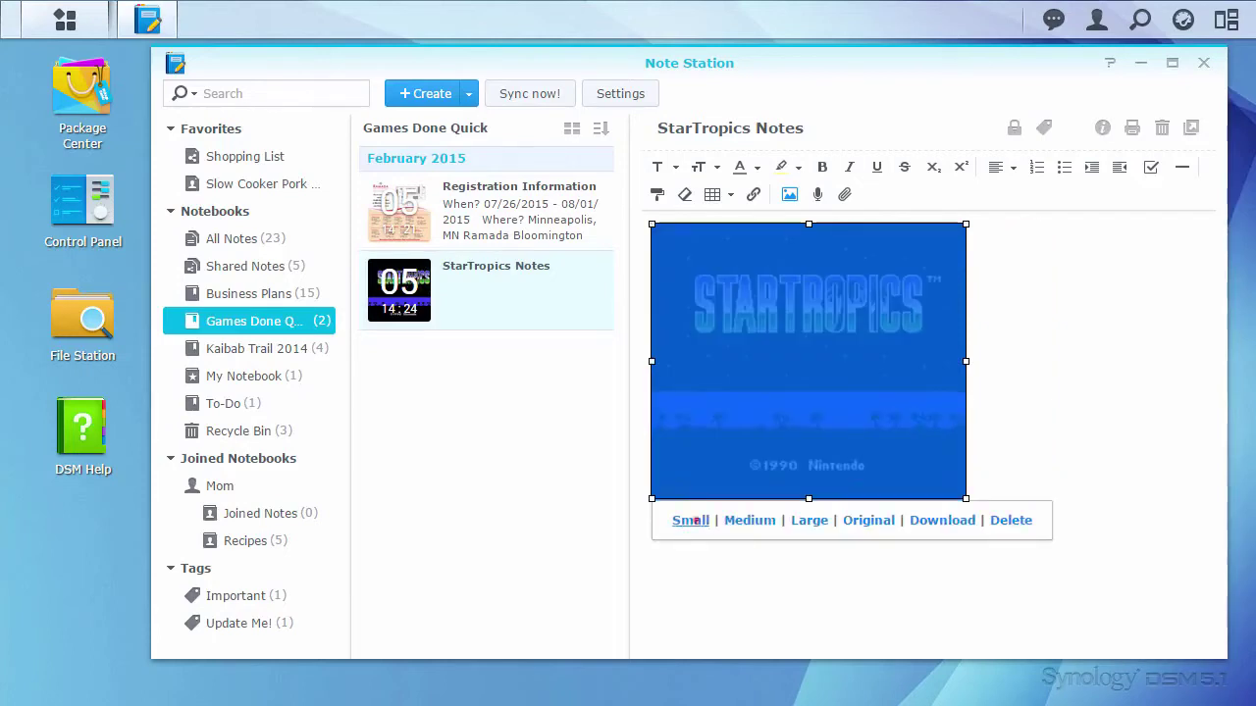
click(691, 520)
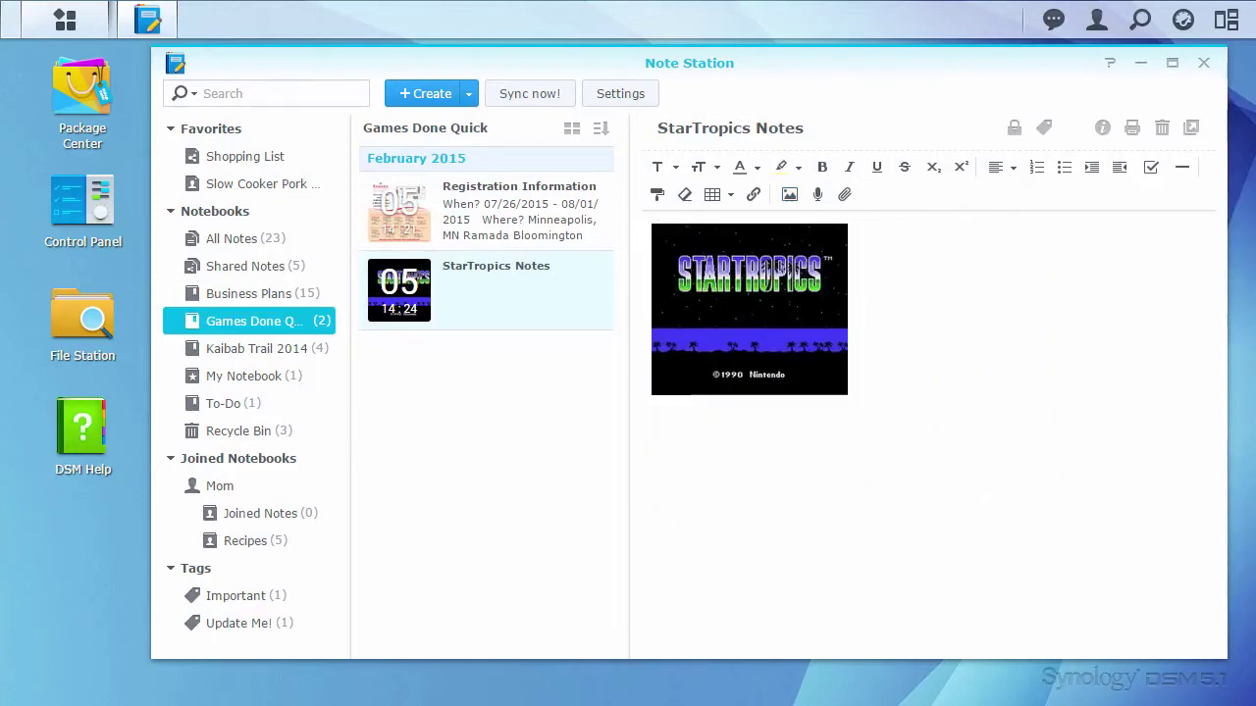
click(799, 285)
click(1012, 169)
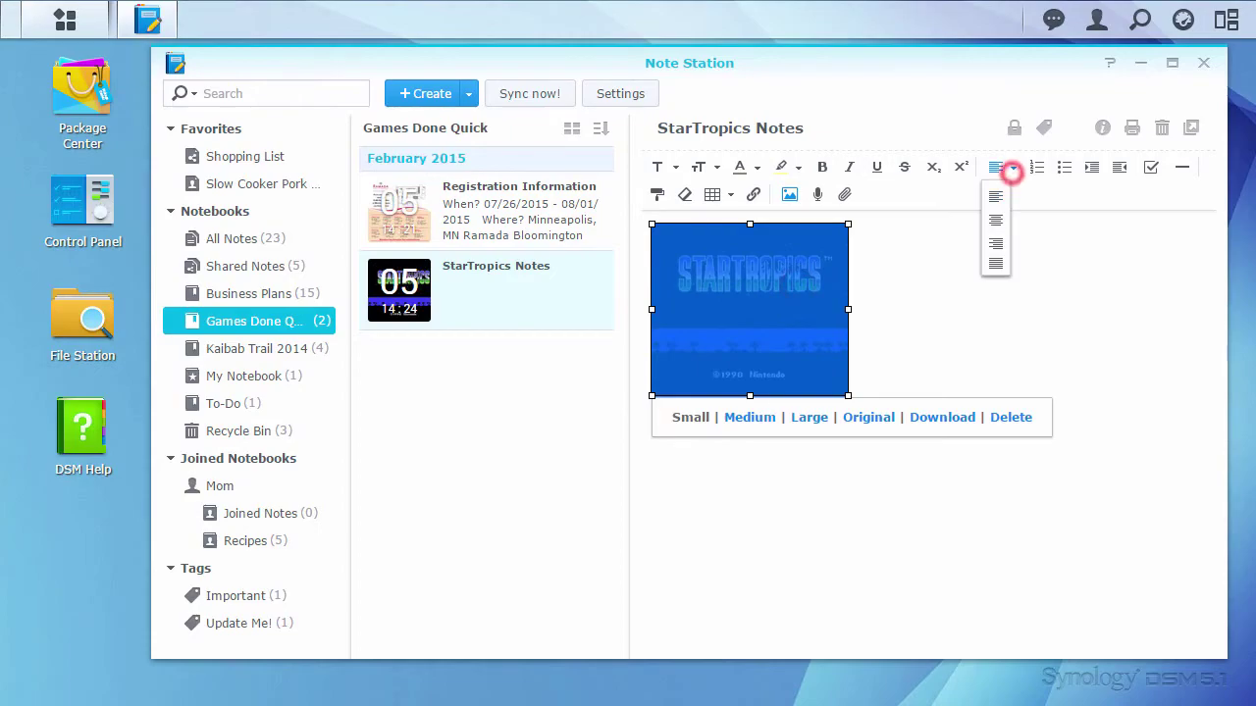
click(996, 219)
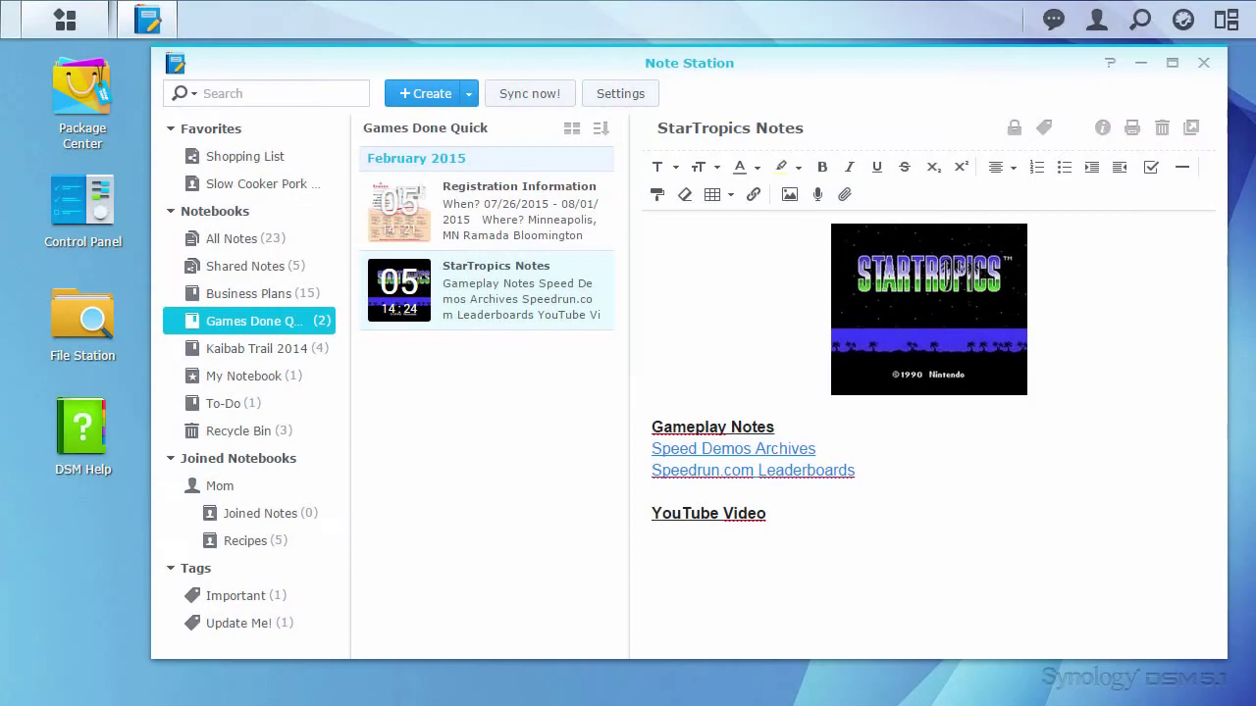
Step: Embed the pasted StarTropics speedrun YouTube link below the YouTube Video heading
click(834, 604)
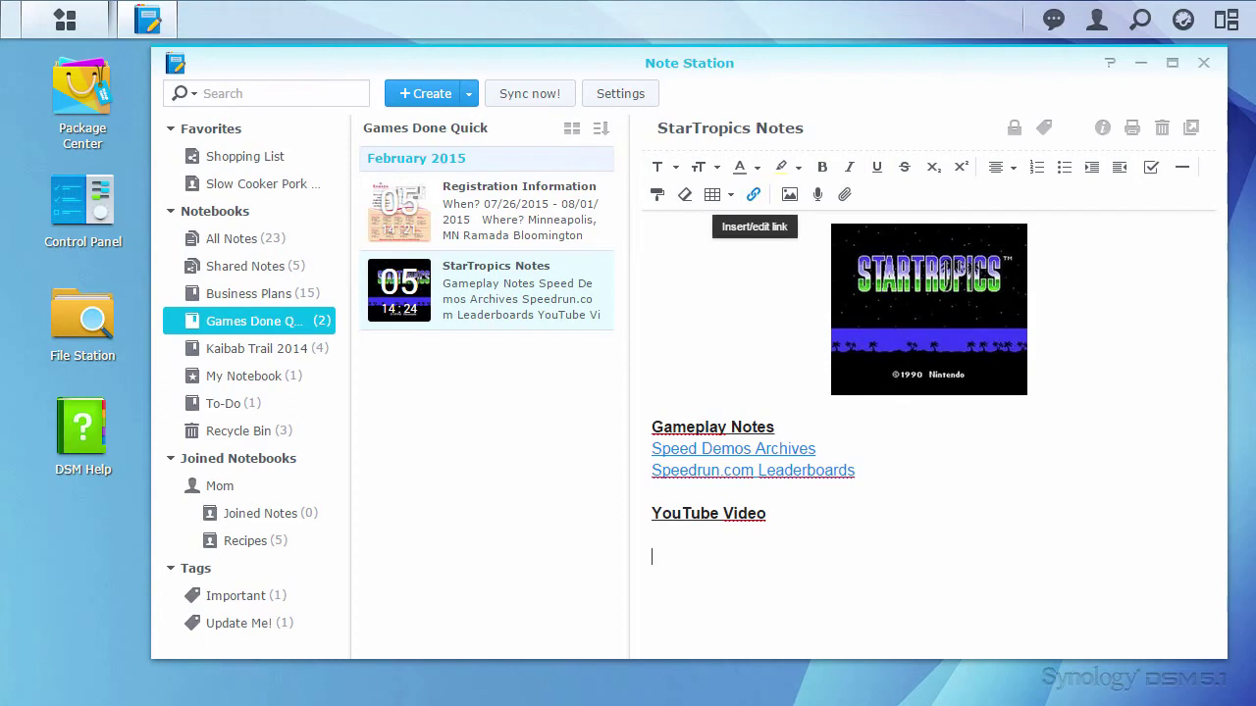
click(753, 194)
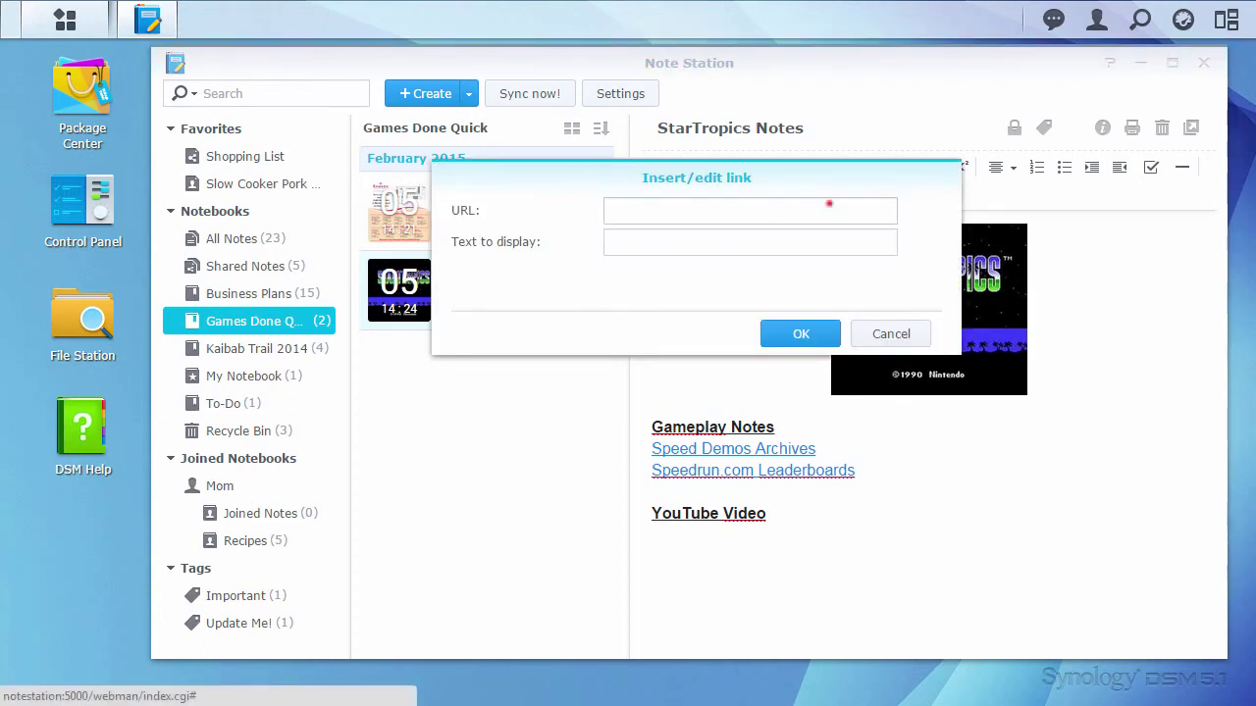
click(829, 204)
text(https://www.youtube.com/watch?v=eVFZTYDciwY)
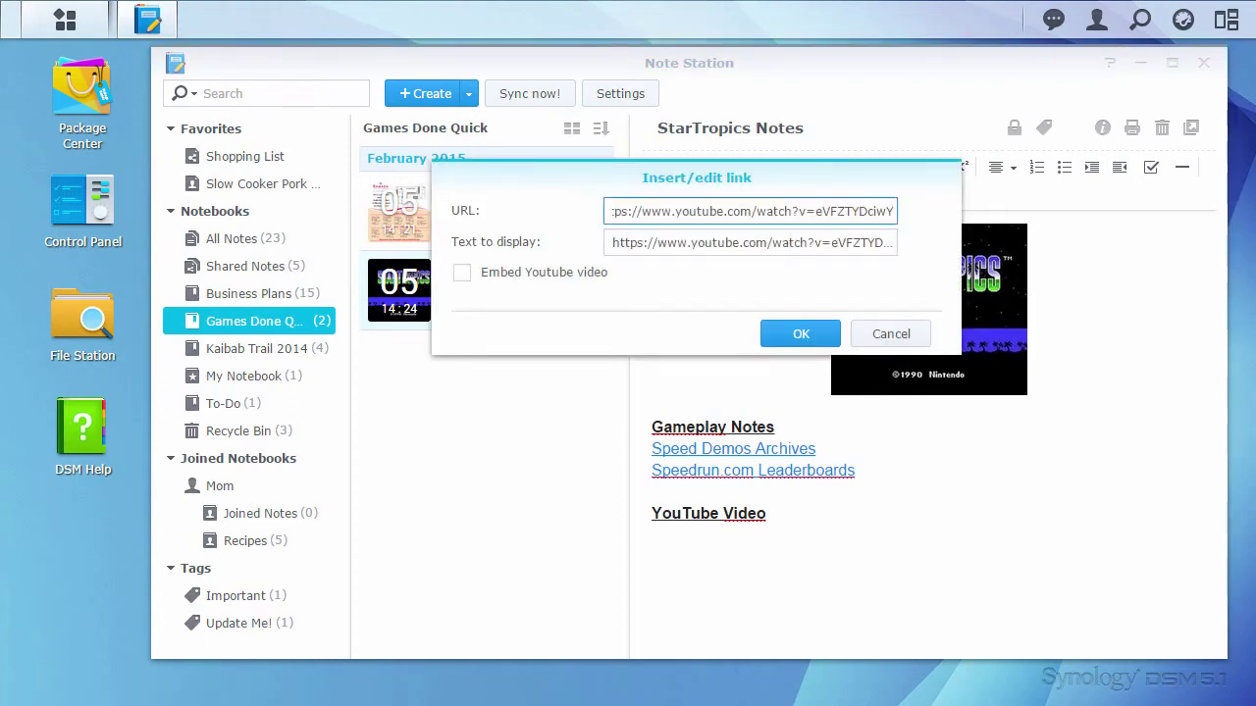
click(598, 272)
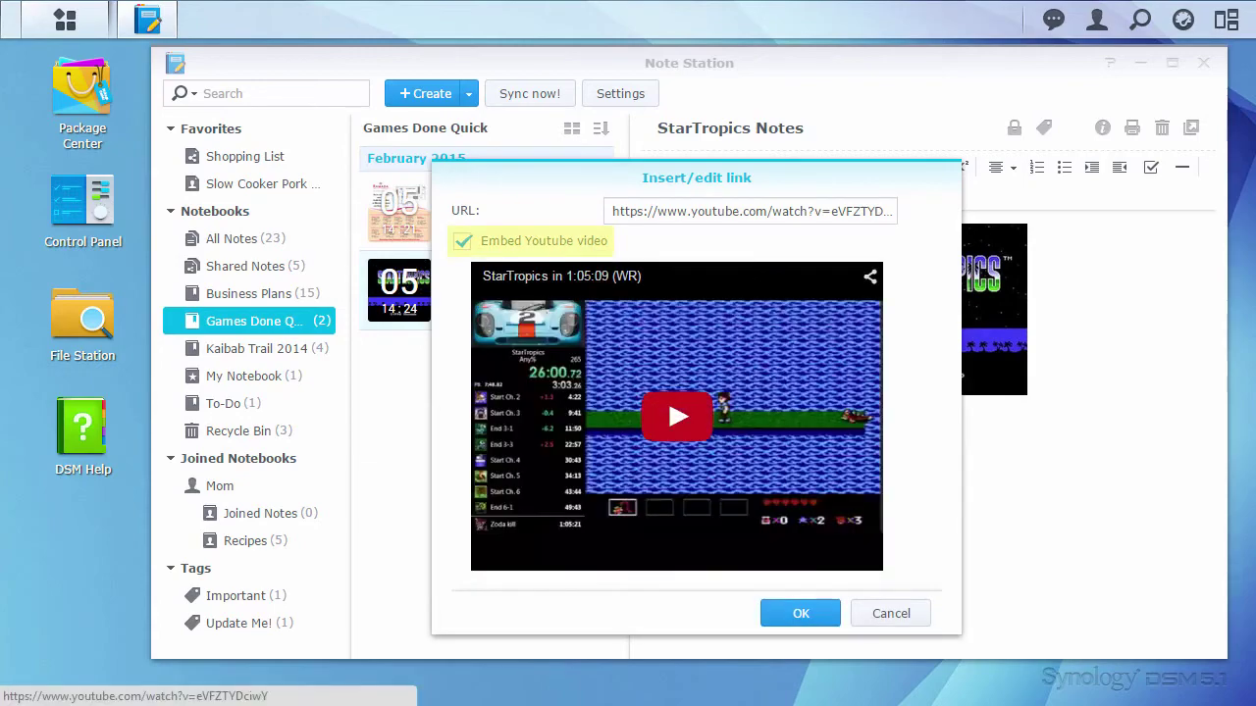
click(799, 614)
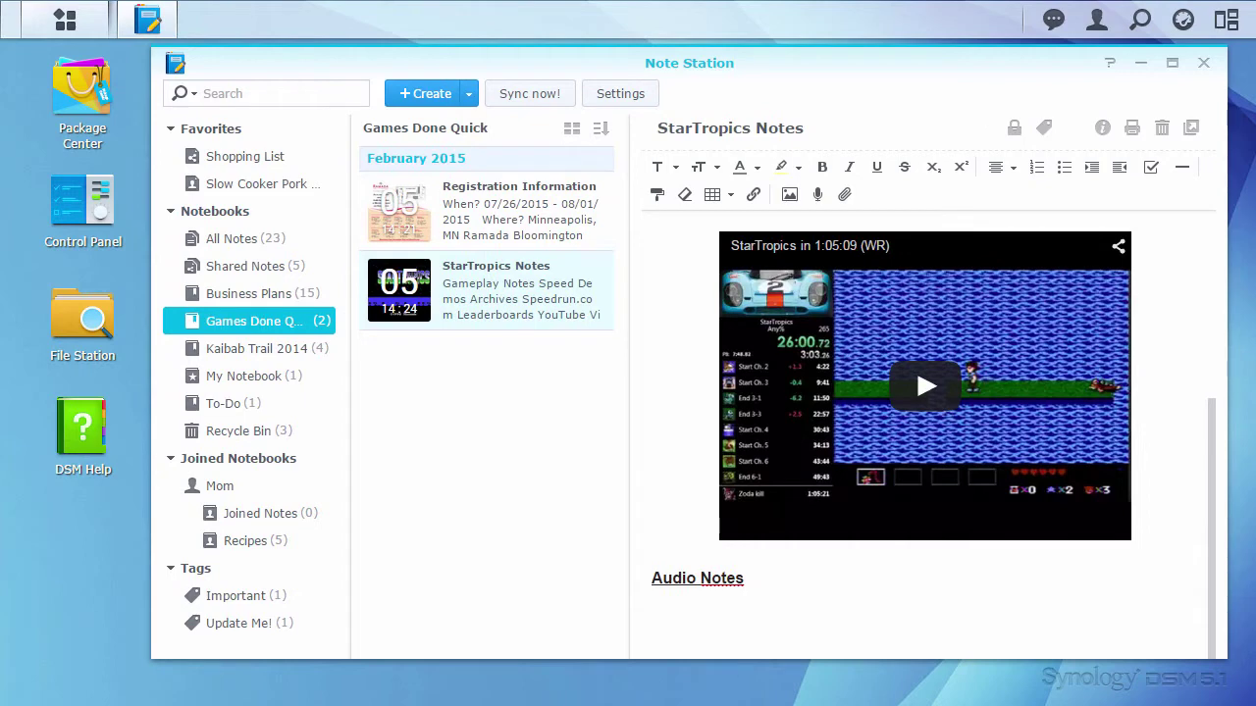
Step: Record and save an audio note after allowing microphone access, then play the attachment back
click(817, 195)
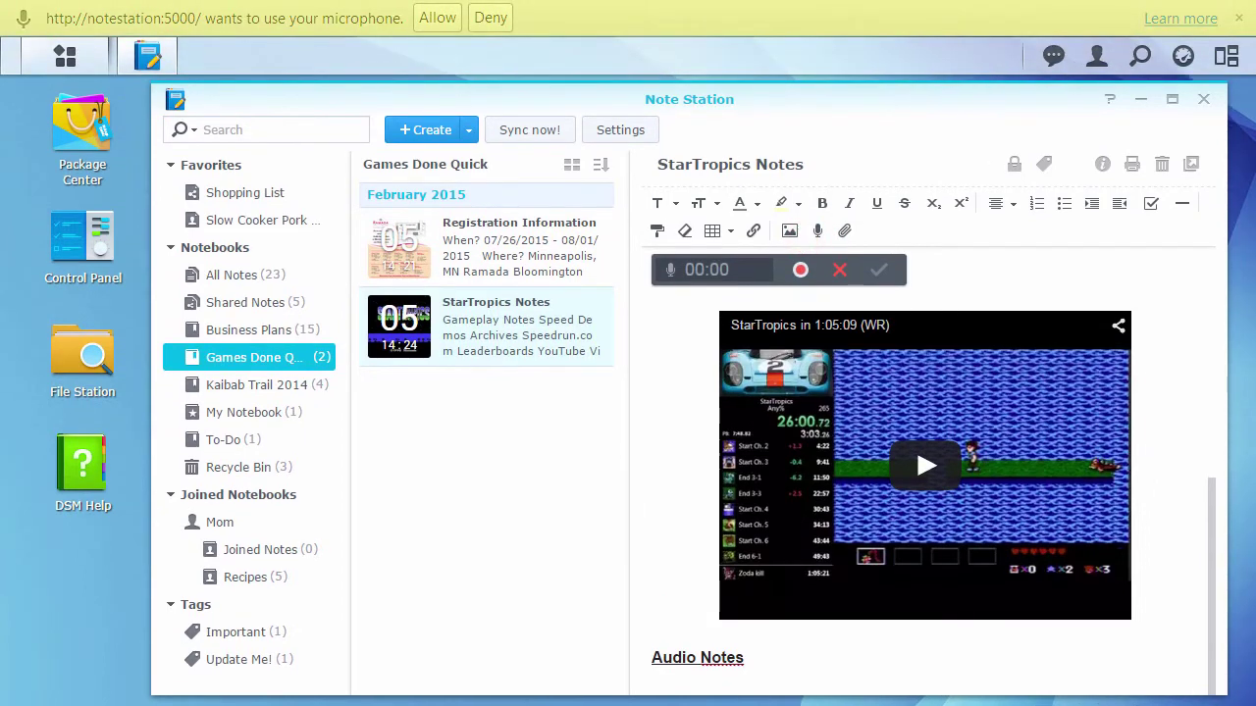
click(437, 18)
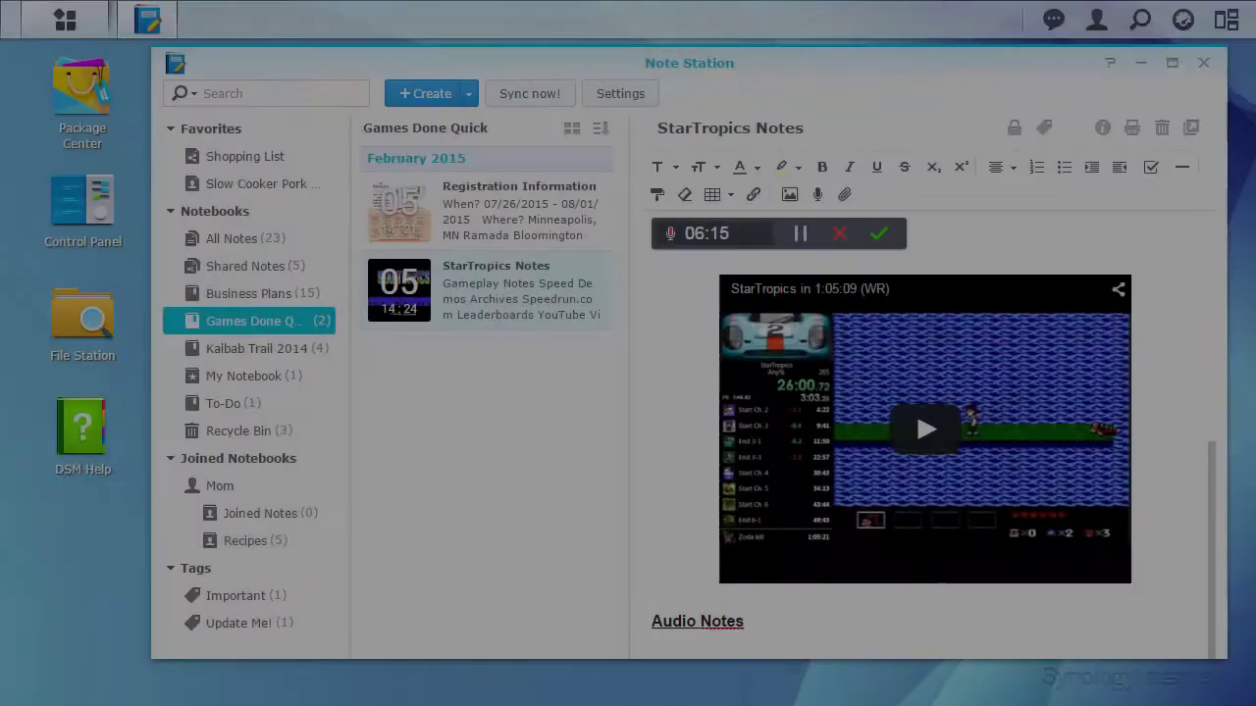
click(879, 233)
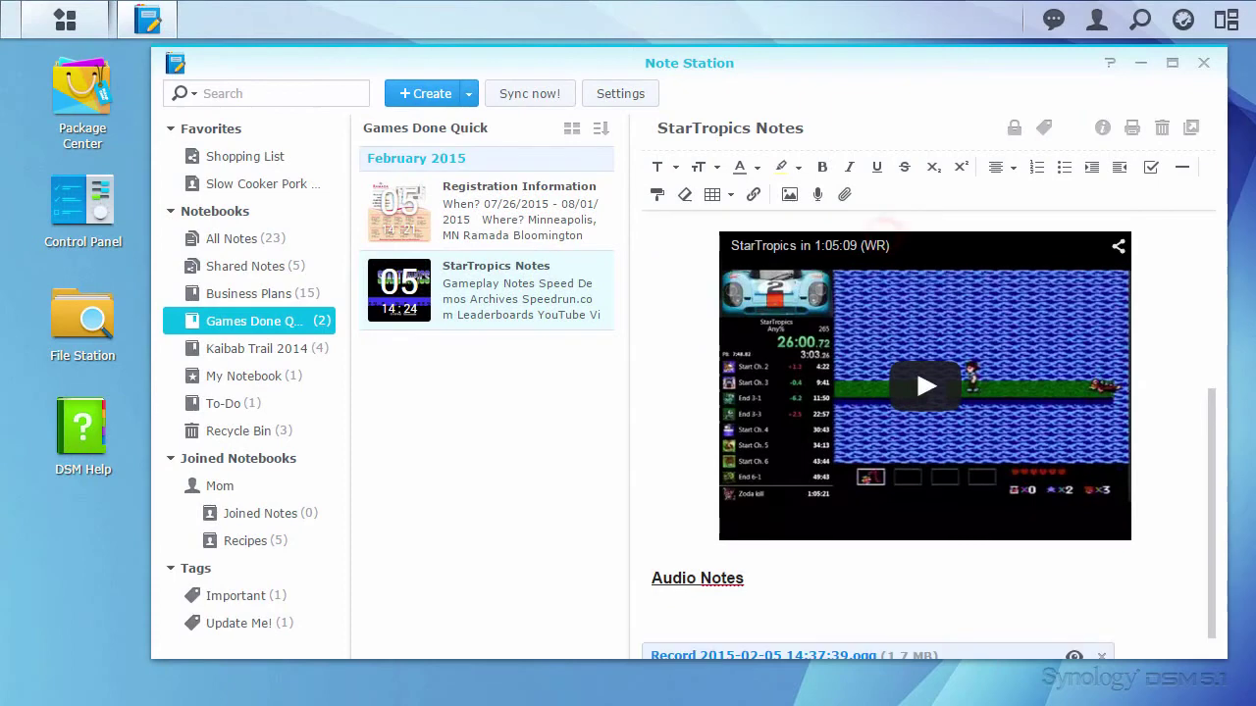
scroll(1213, 420, down, 1)
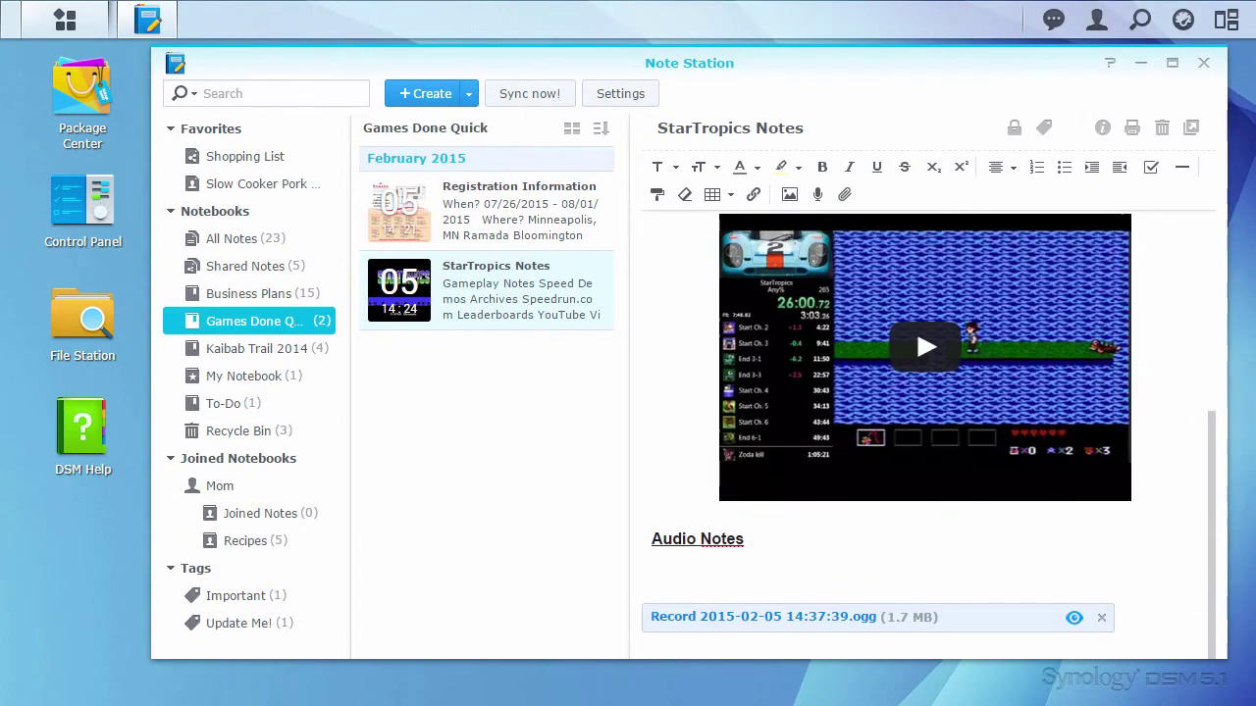
click(1074, 617)
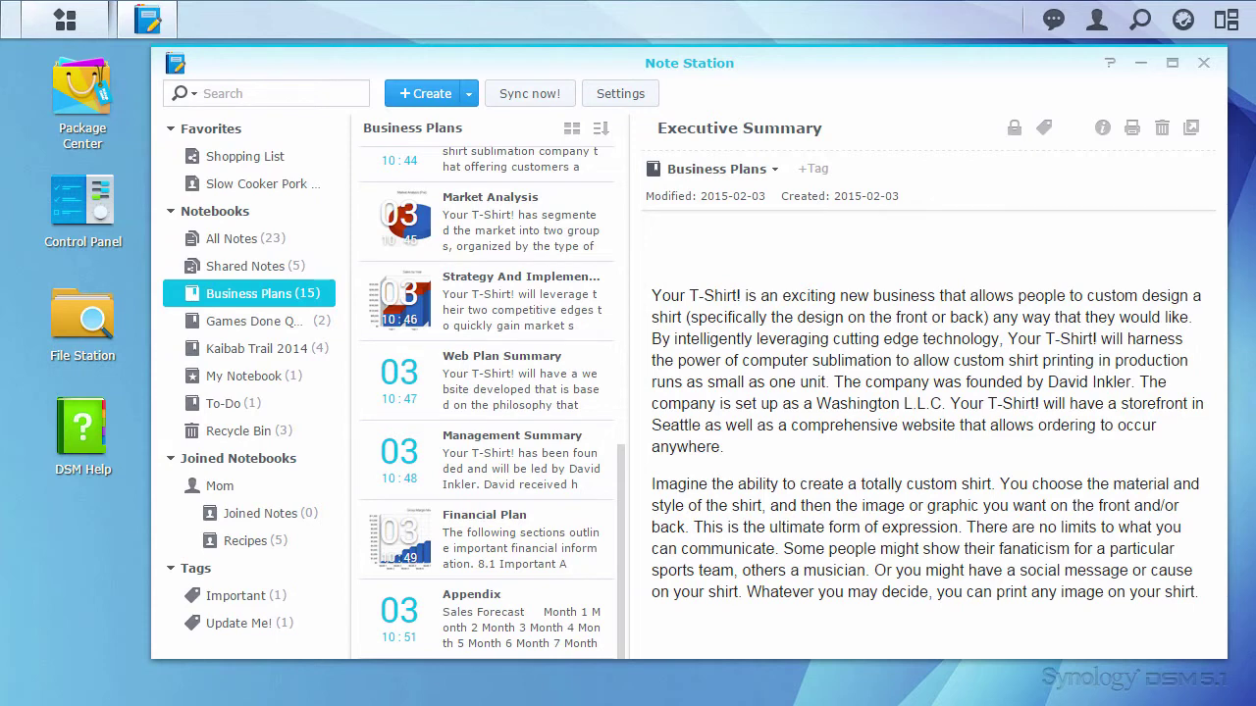
Step: Encrypt the Financial Plan note with a password, producing the Financial Plan - Encrypt copy
click(583, 541)
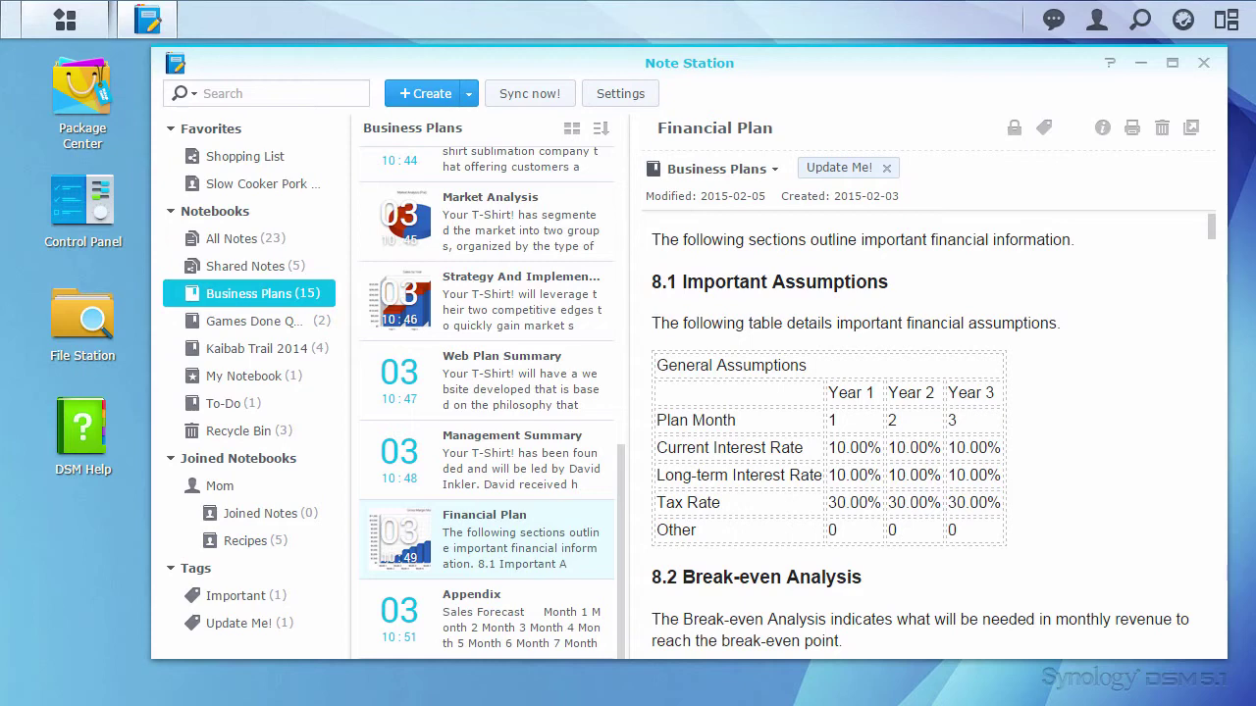
right_click(583, 541)
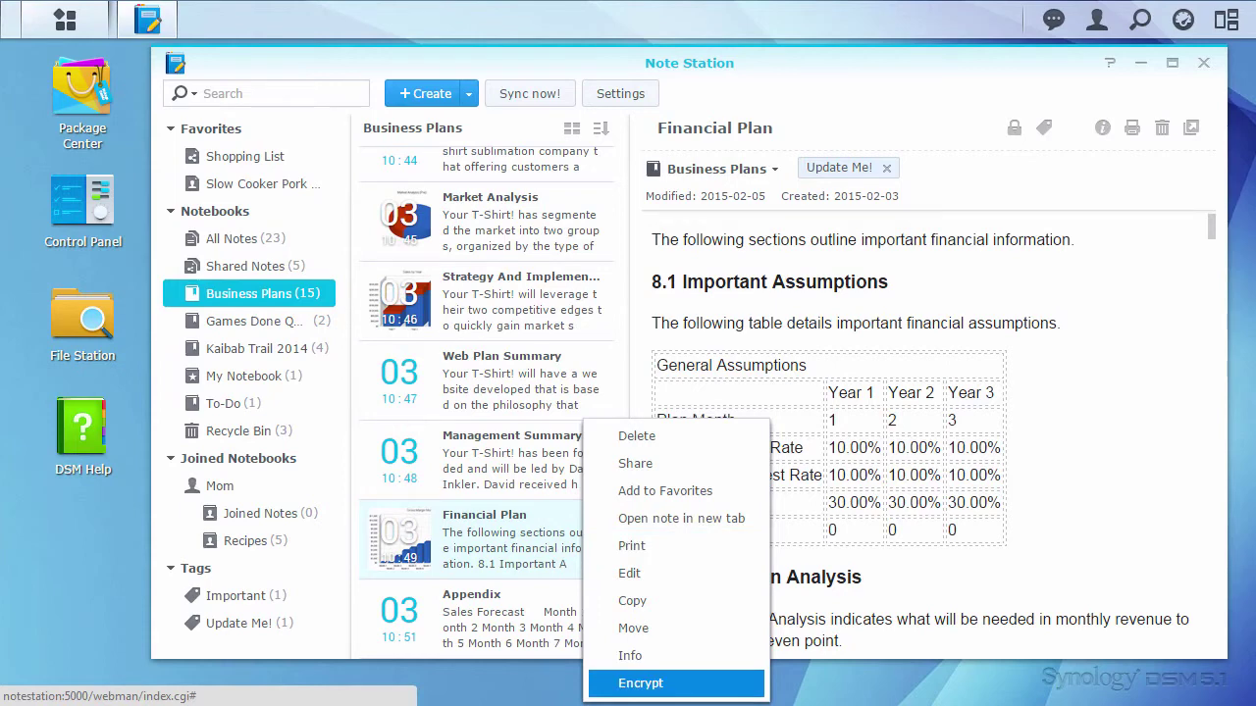
click(745, 681)
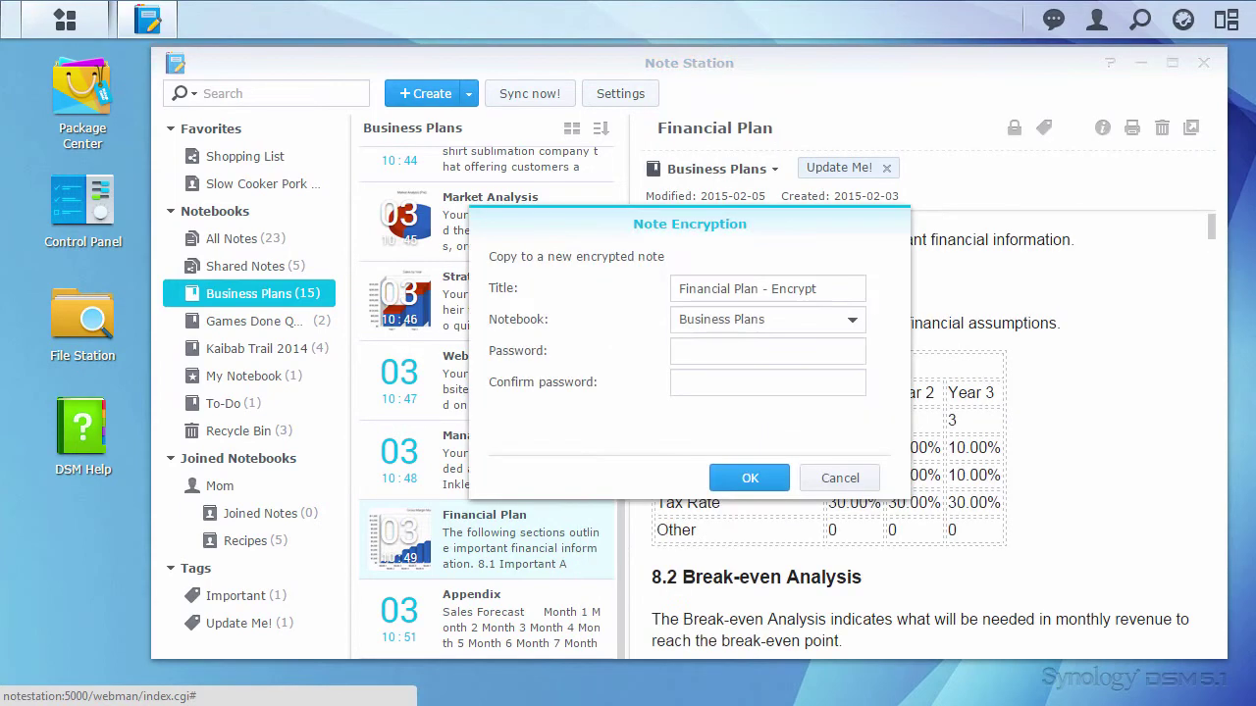
click(827, 353)
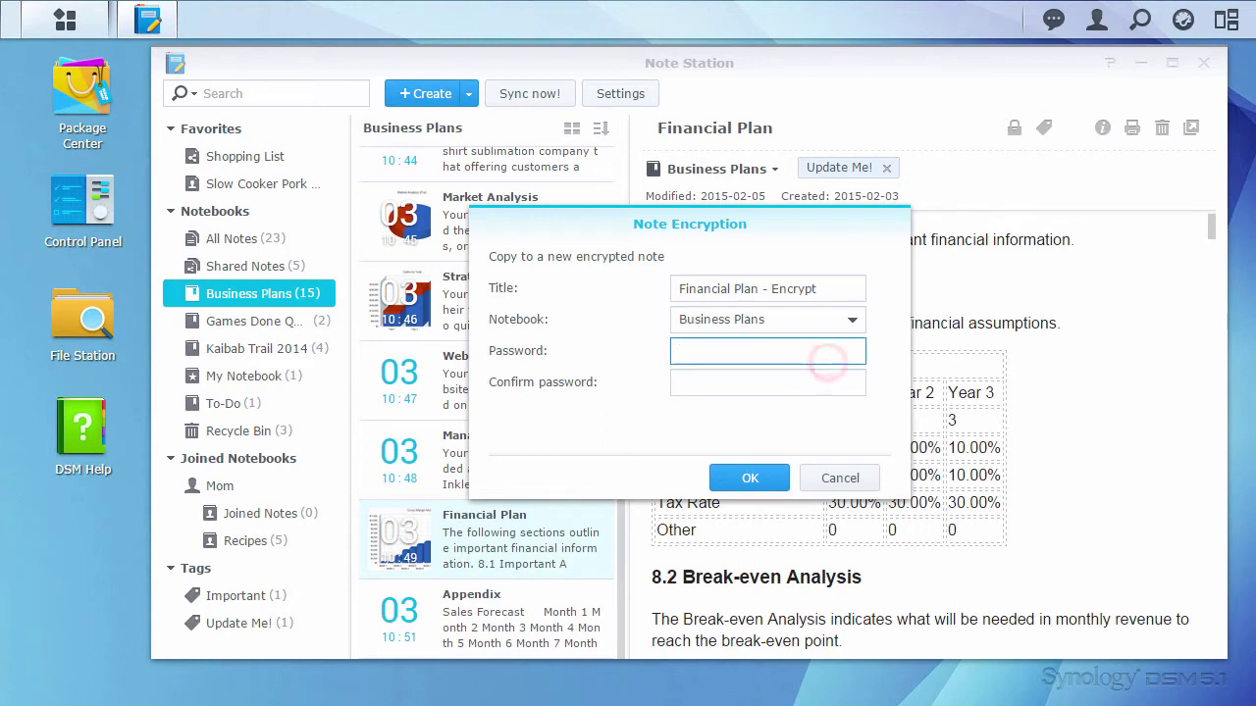
text(12345678901234567)
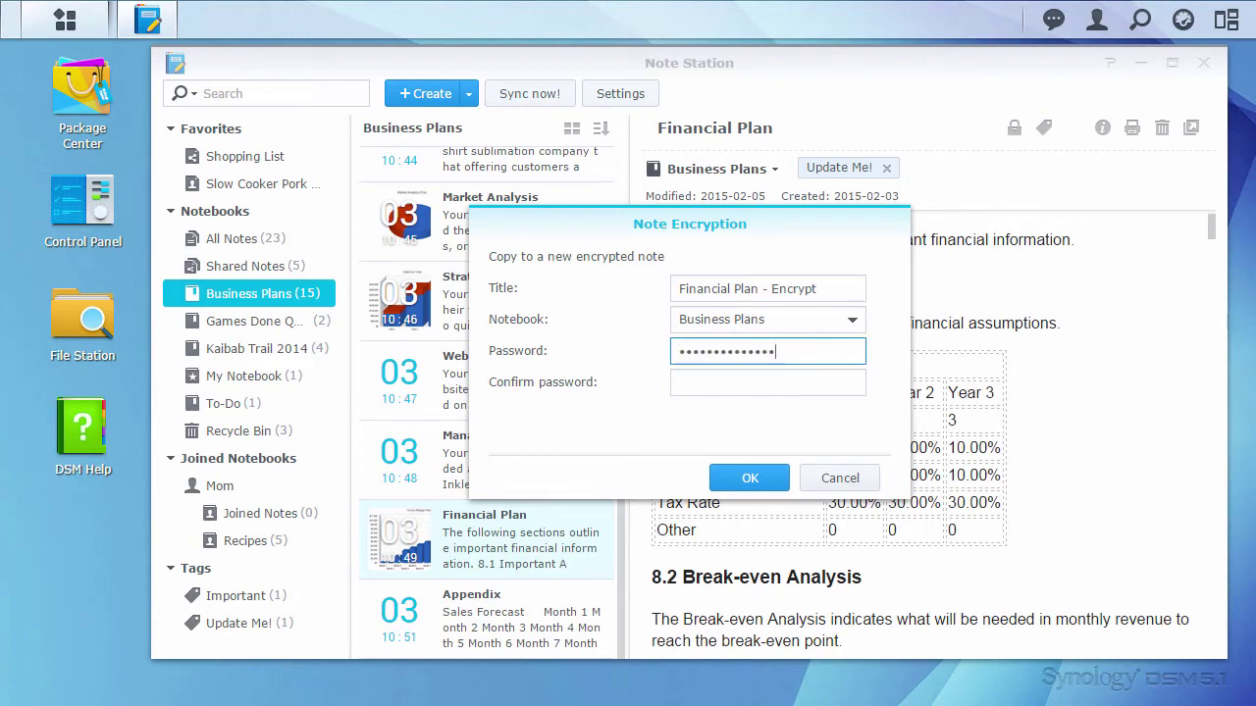
key(Tab)
text(1234567890123456)
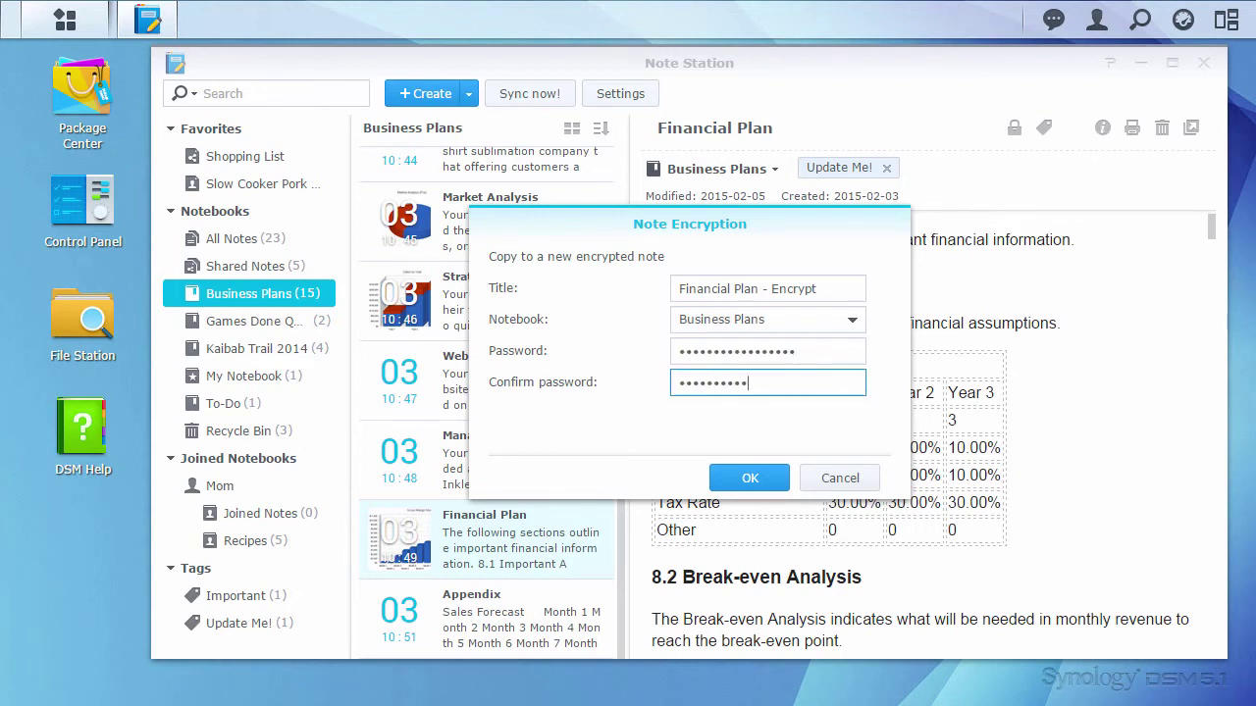
text(7)
key(Return)
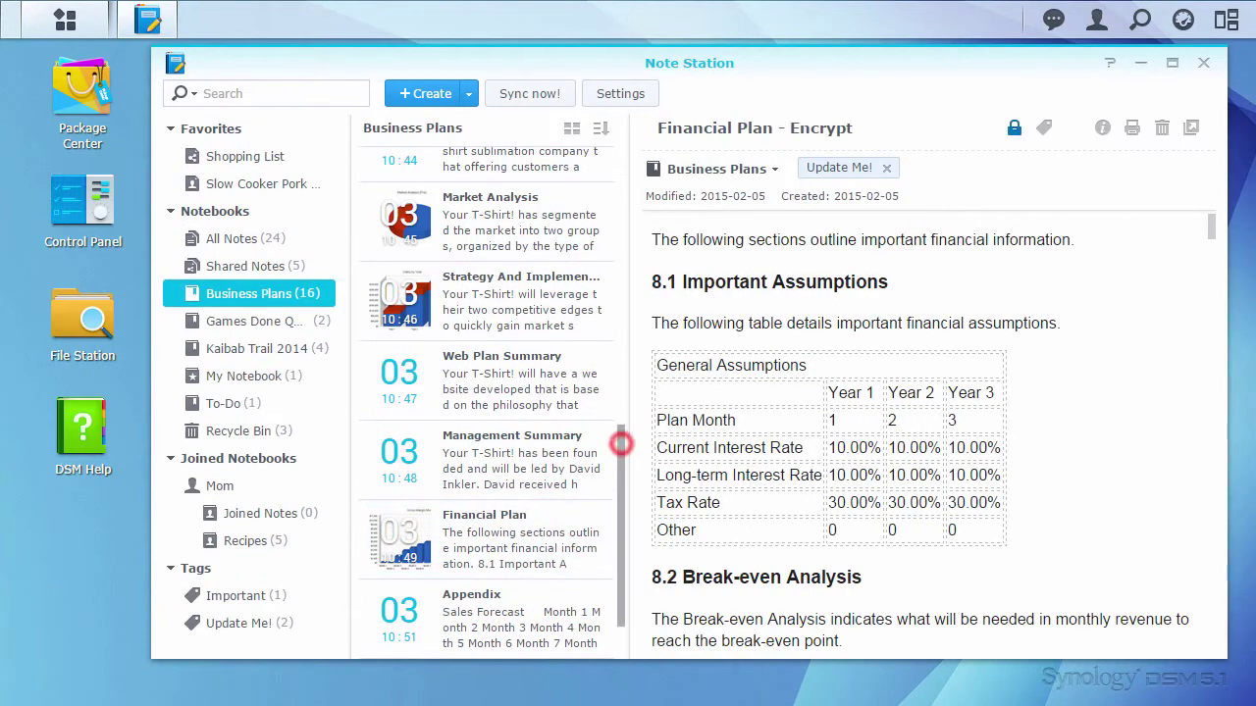
drag(621, 444, 621, 470)
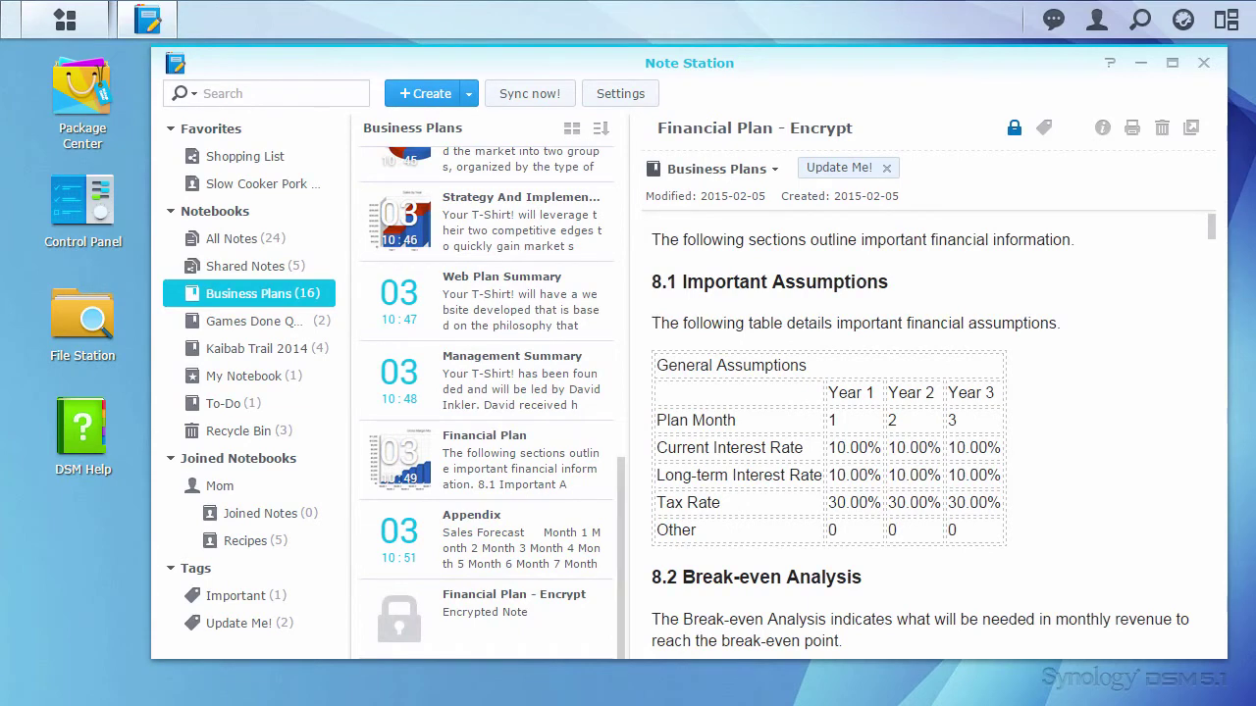
Step: Select Financial Plan - Encrypt, then sign out of DSM from the account menu
click(553, 596)
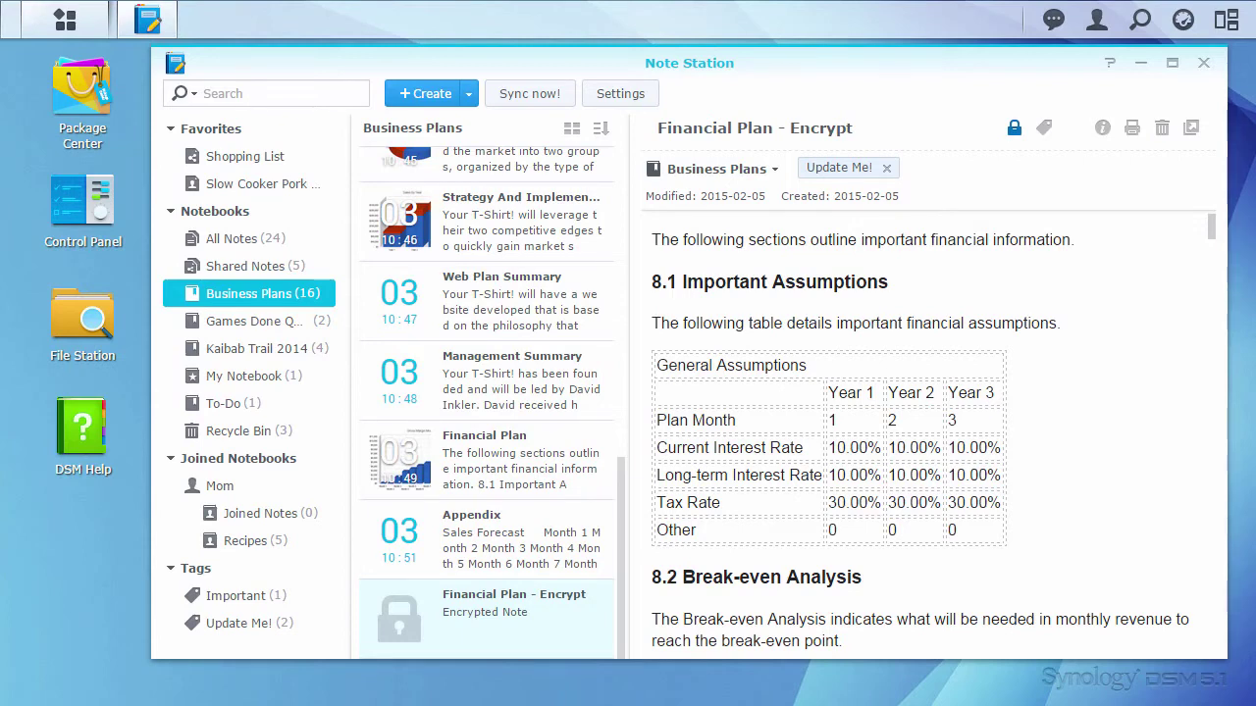
click(1097, 20)
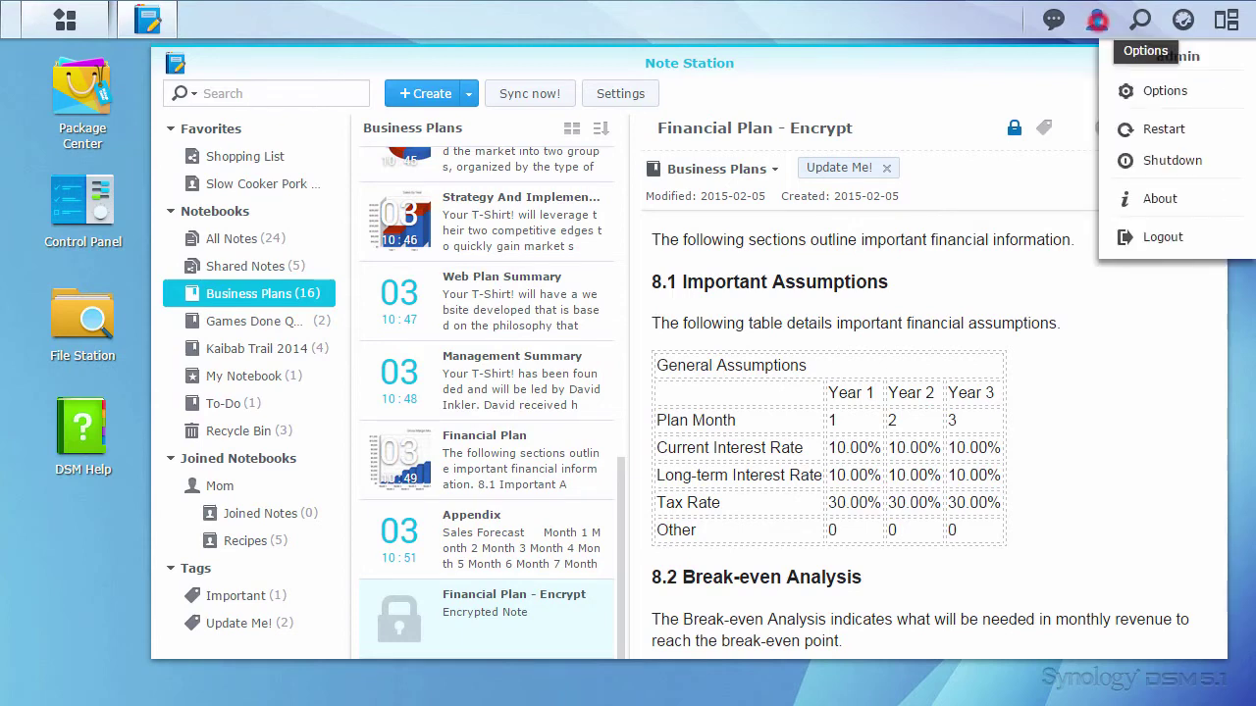
click(1219, 245)
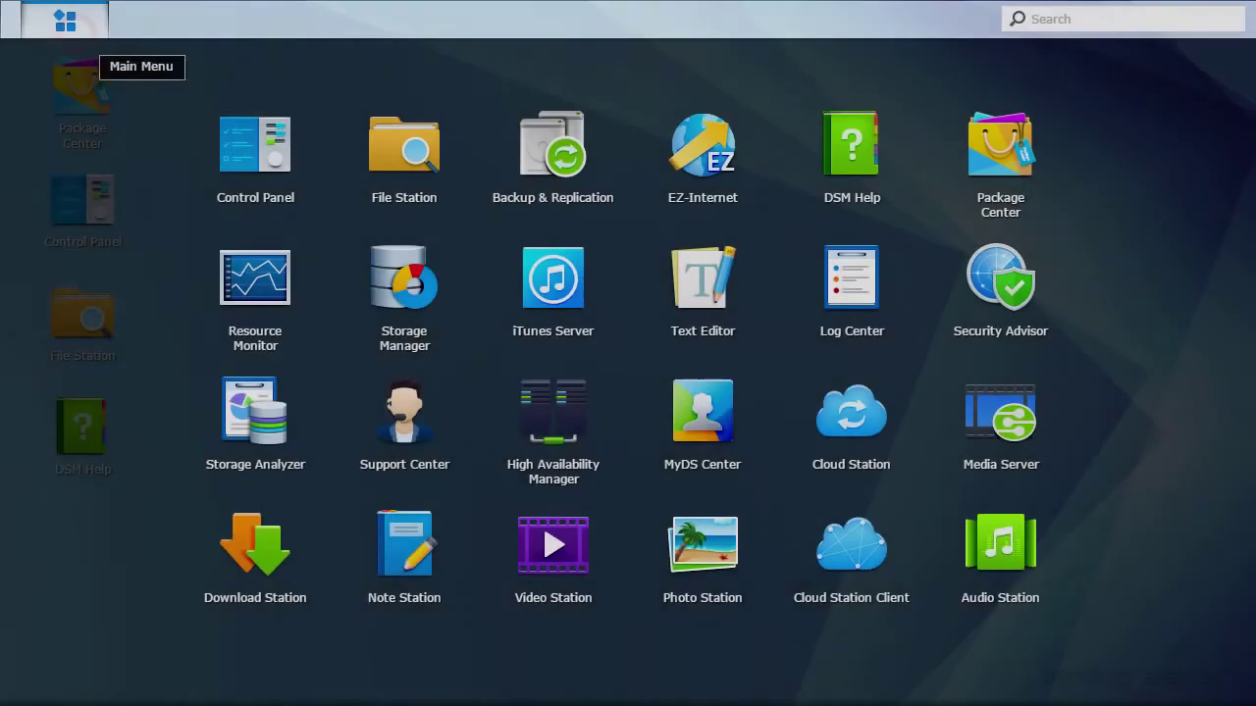
Step: Reopen Note Station and unlock Financial Plan - Encrypt in Business Plans with its password
click(418, 578)
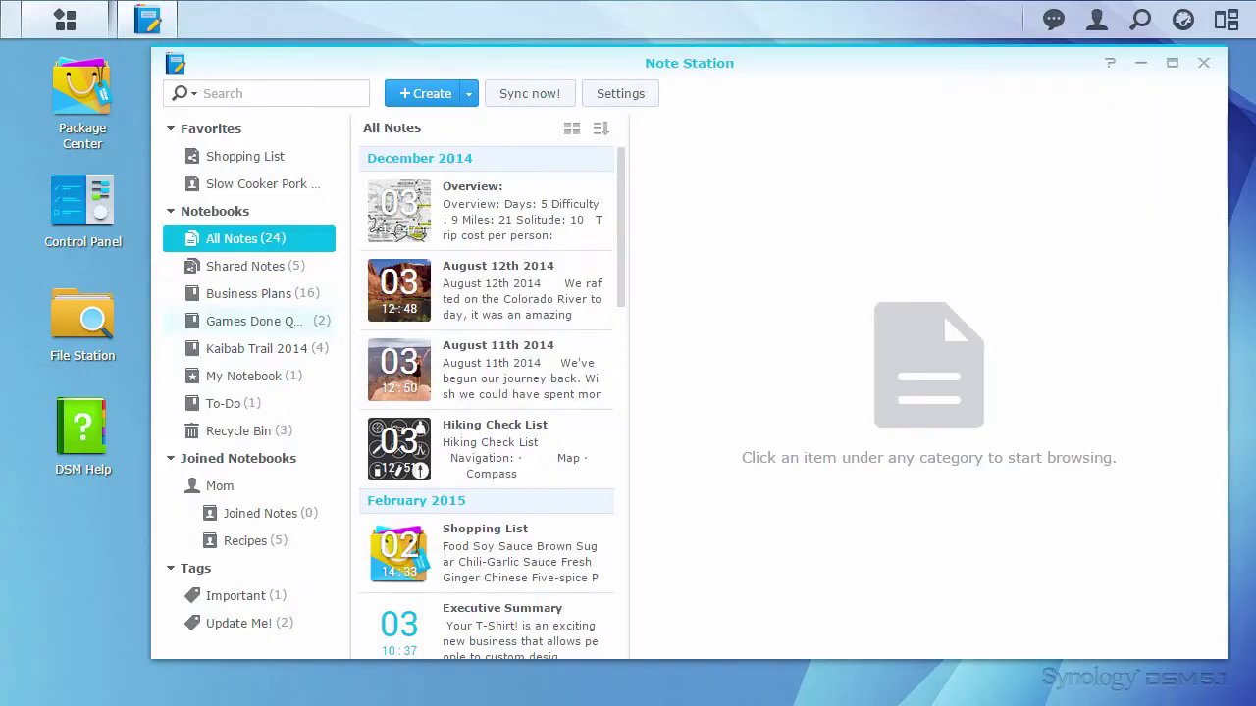
click(295, 291)
scroll(617, 196, down, 10)
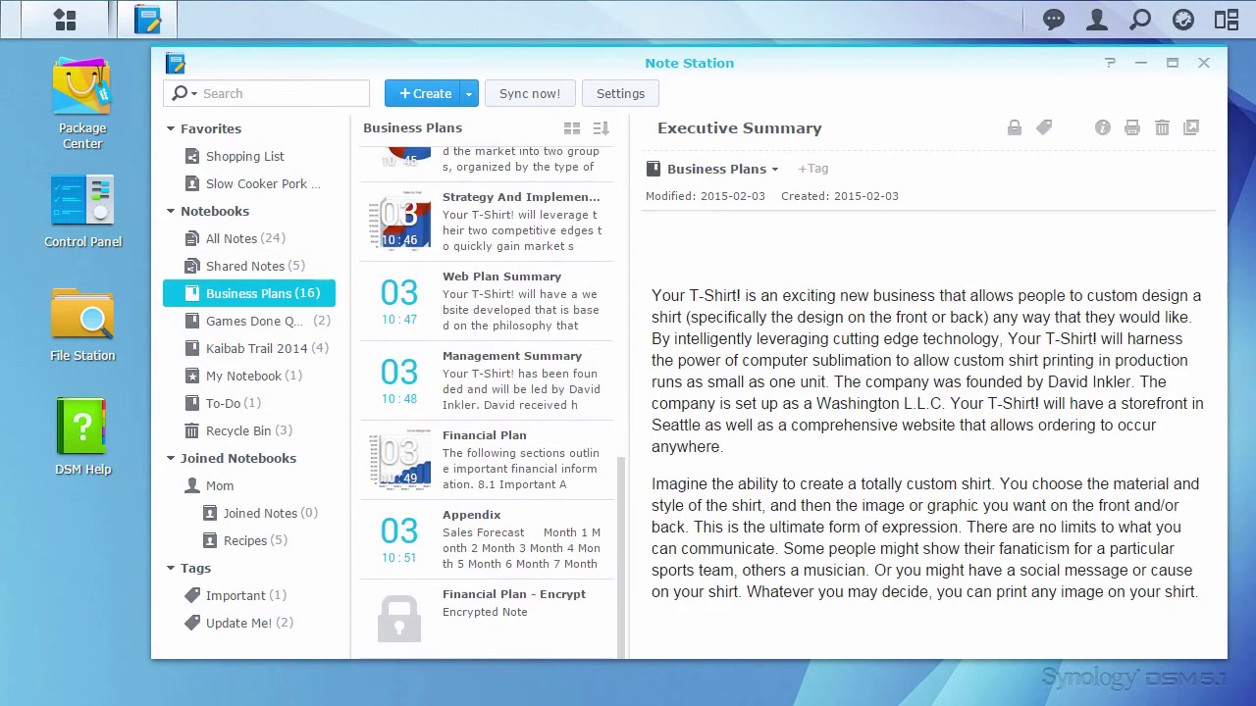
click(581, 610)
text(•••••)
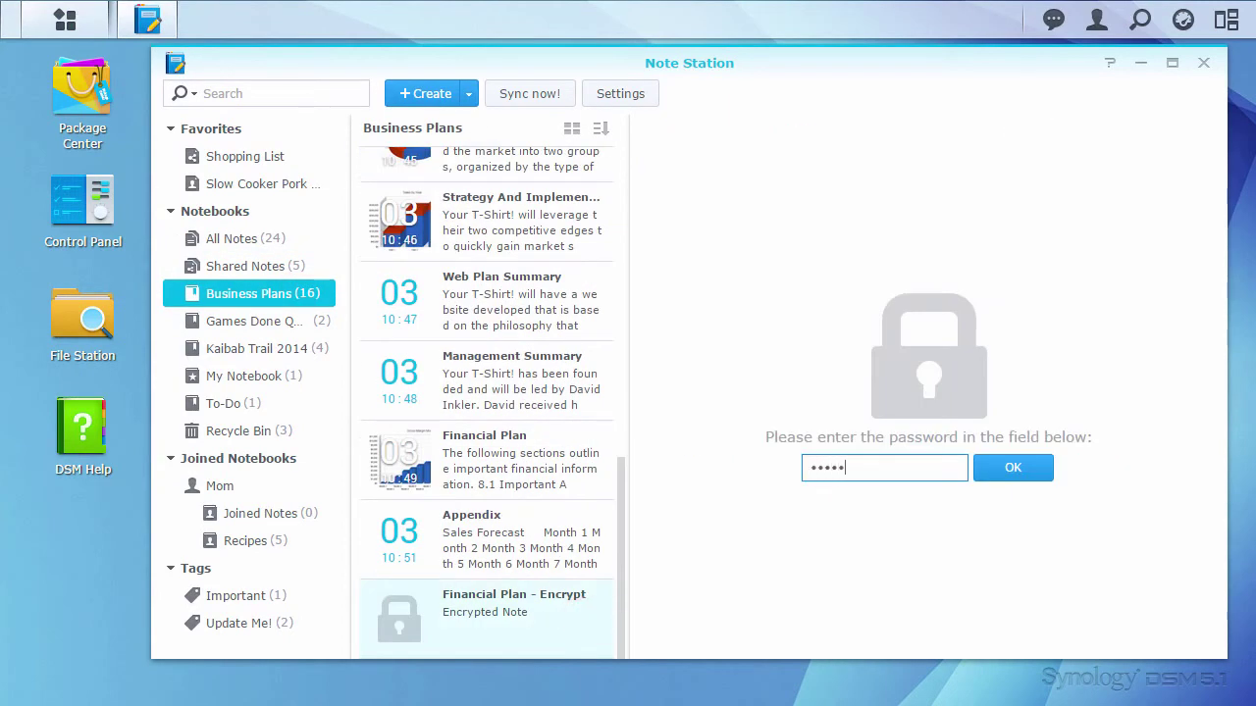
text(••••••••••••)
key(Return)
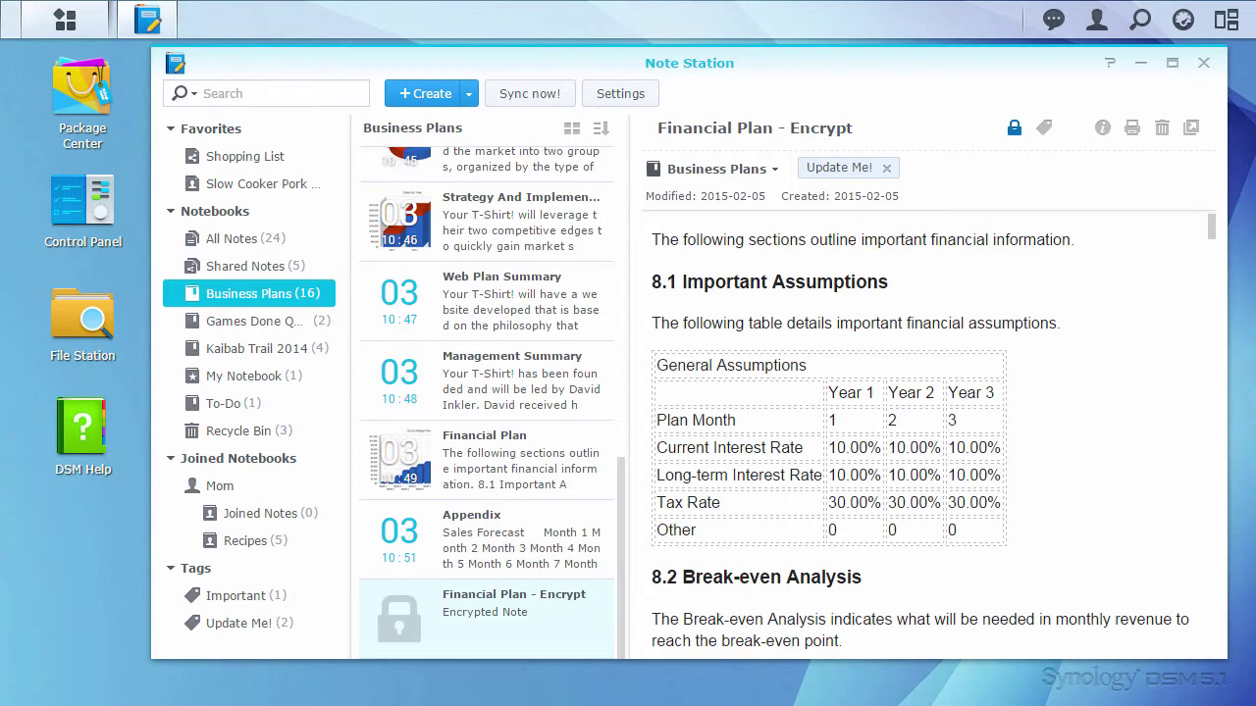
right_click(574, 623)
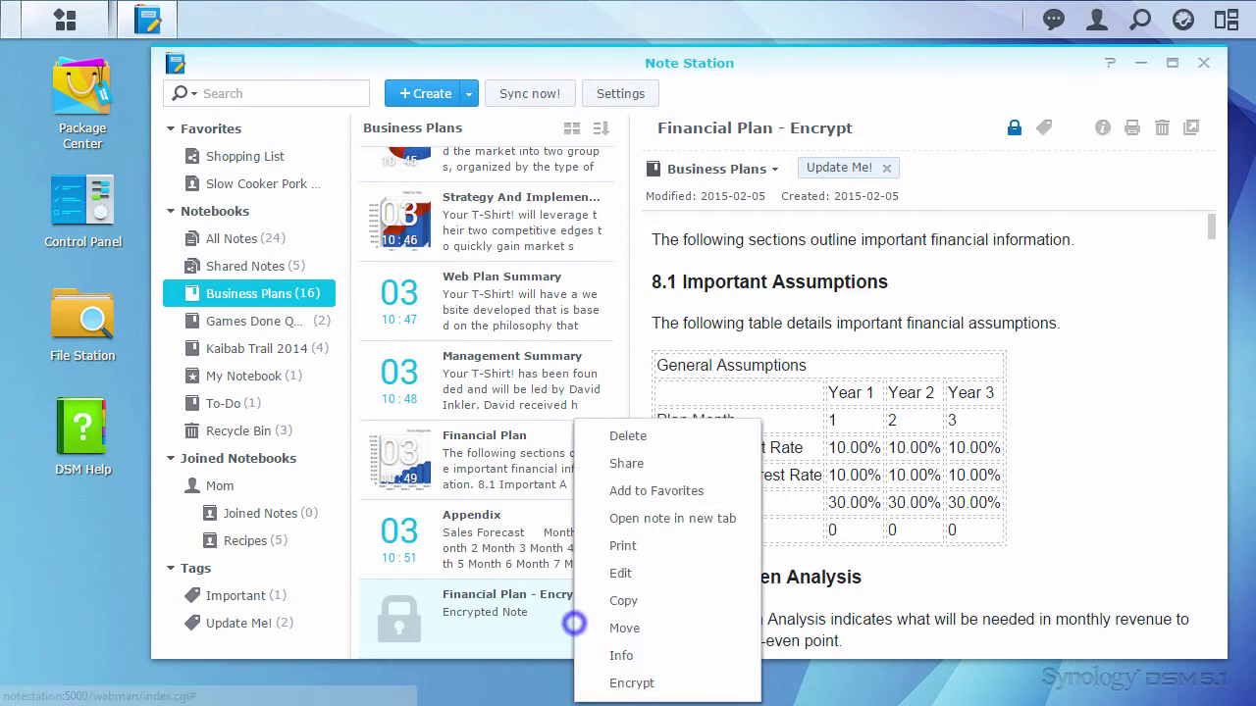
click(598, 653)
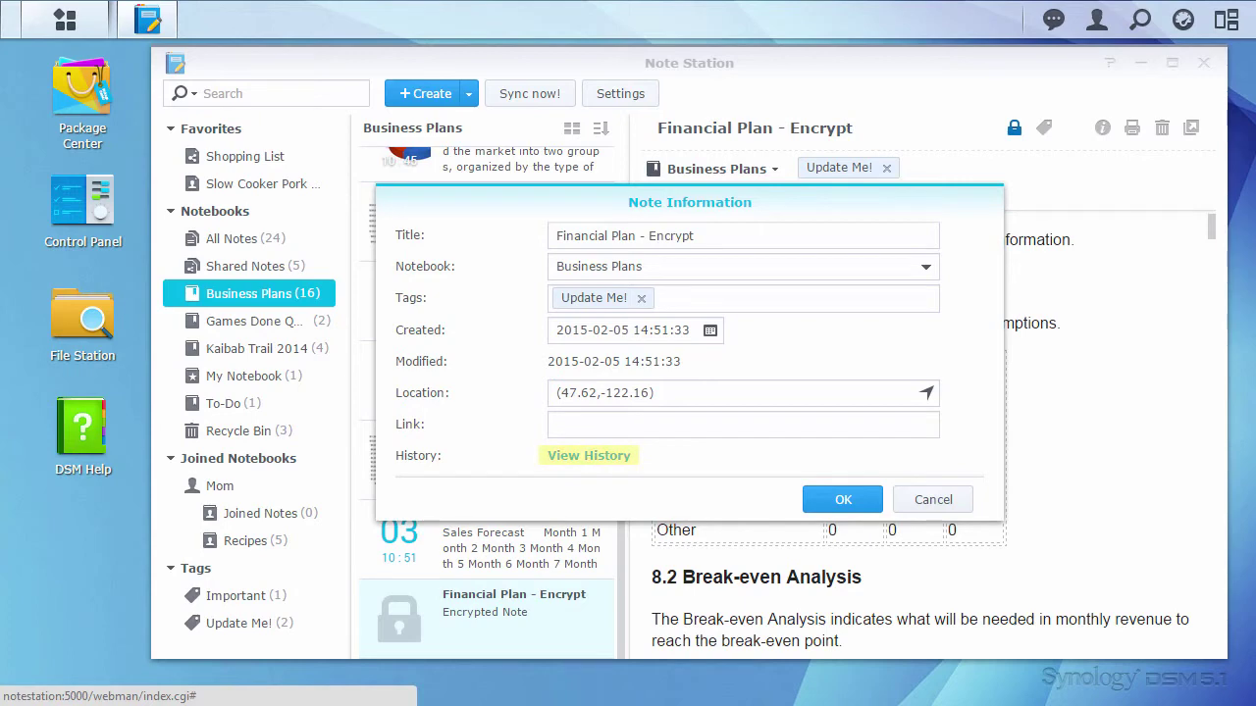
click(602, 459)
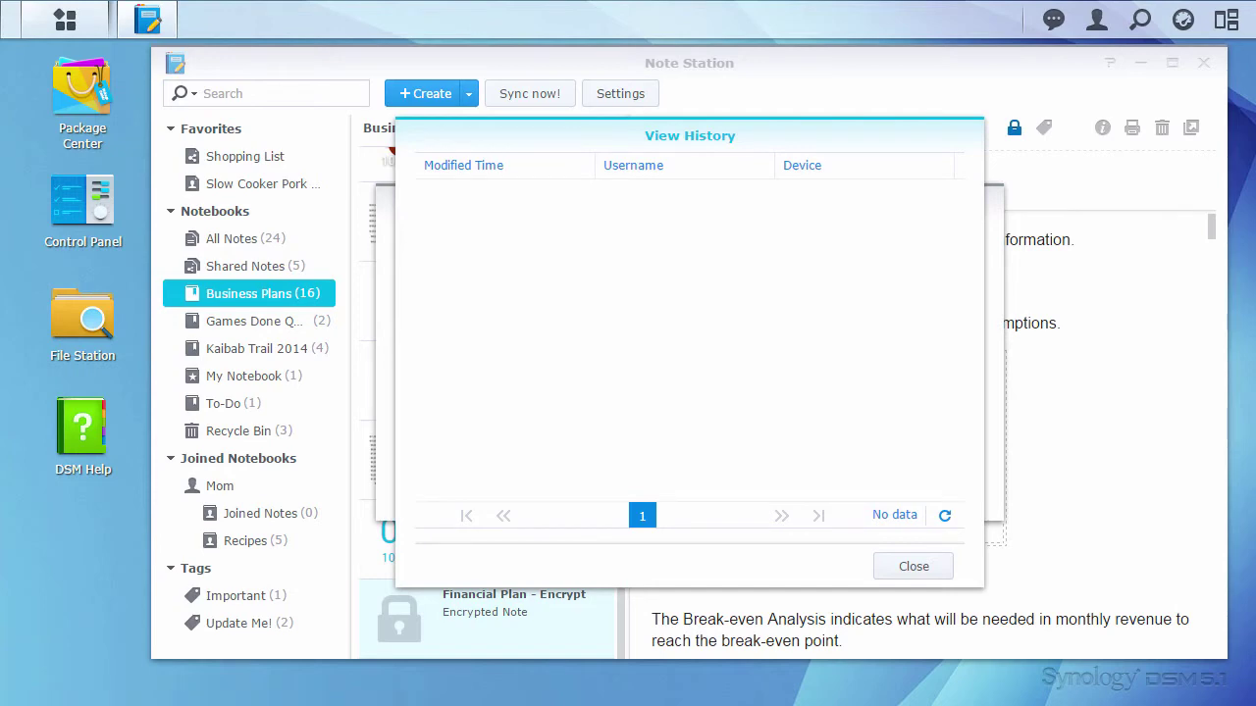
click(944, 564)
click(959, 502)
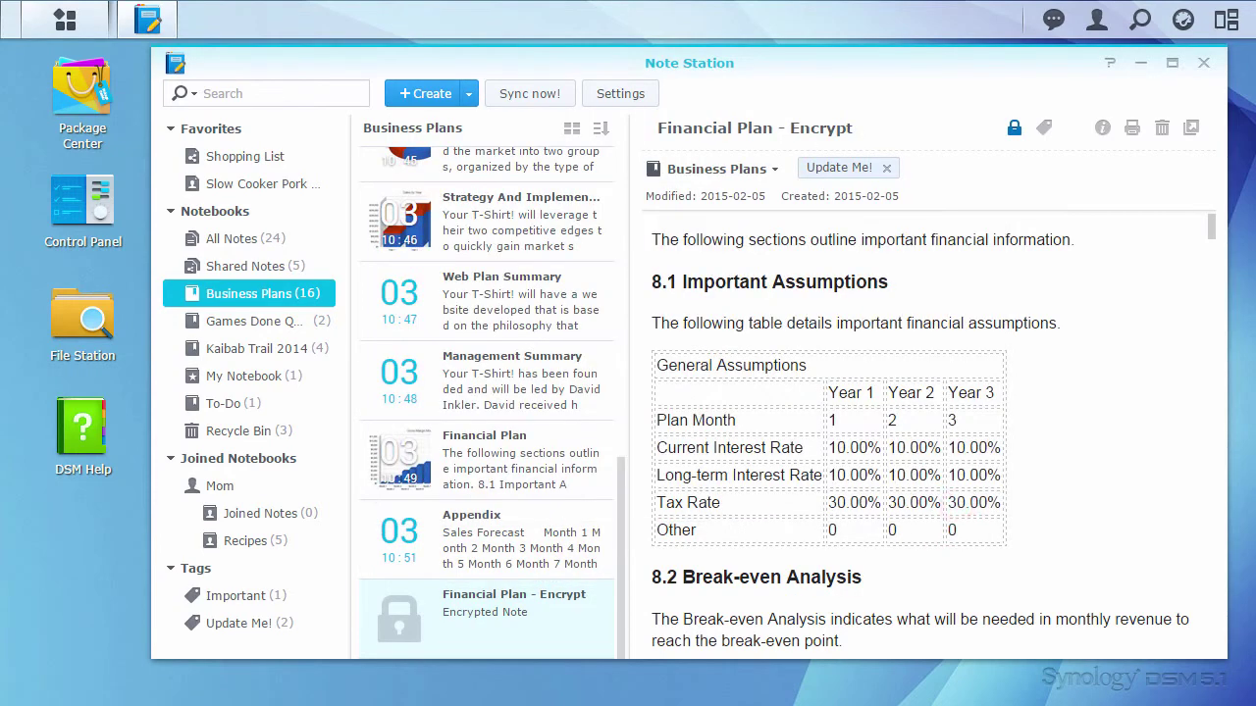
Step: From the Financial Plan note's info, preview its 15-02-03 10:49:58 version, then close the history
right_click(556, 457)
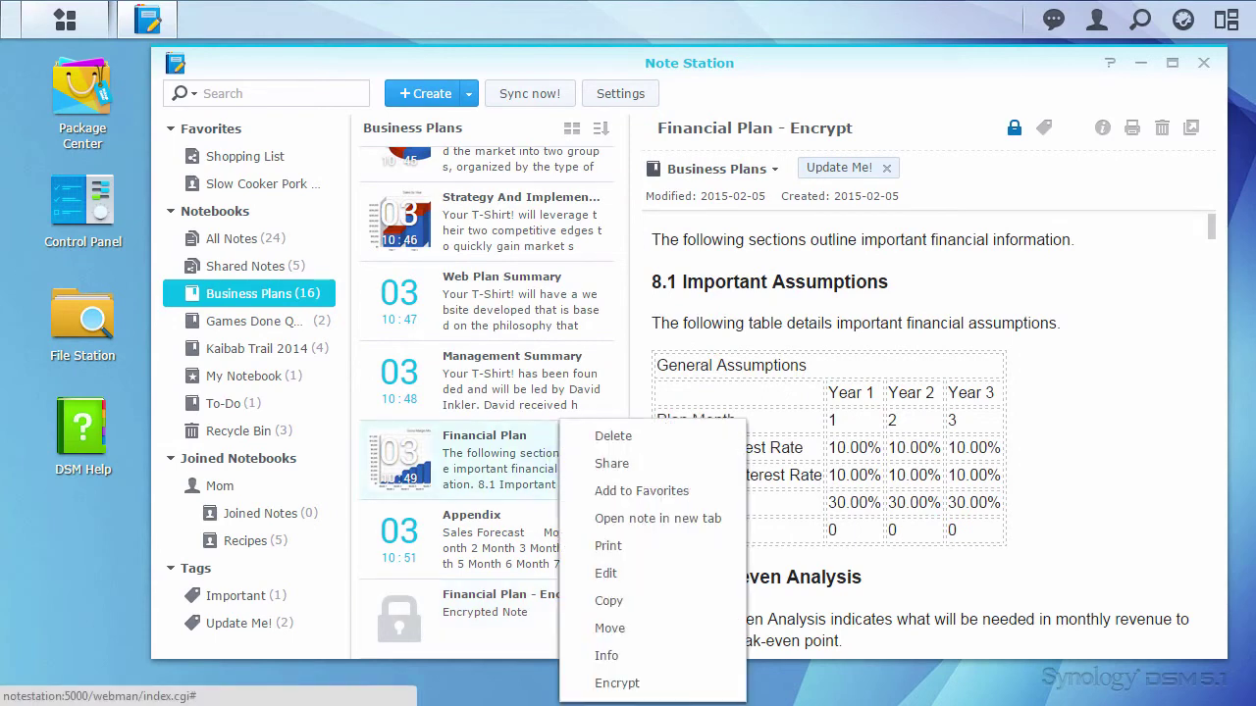
click(711, 654)
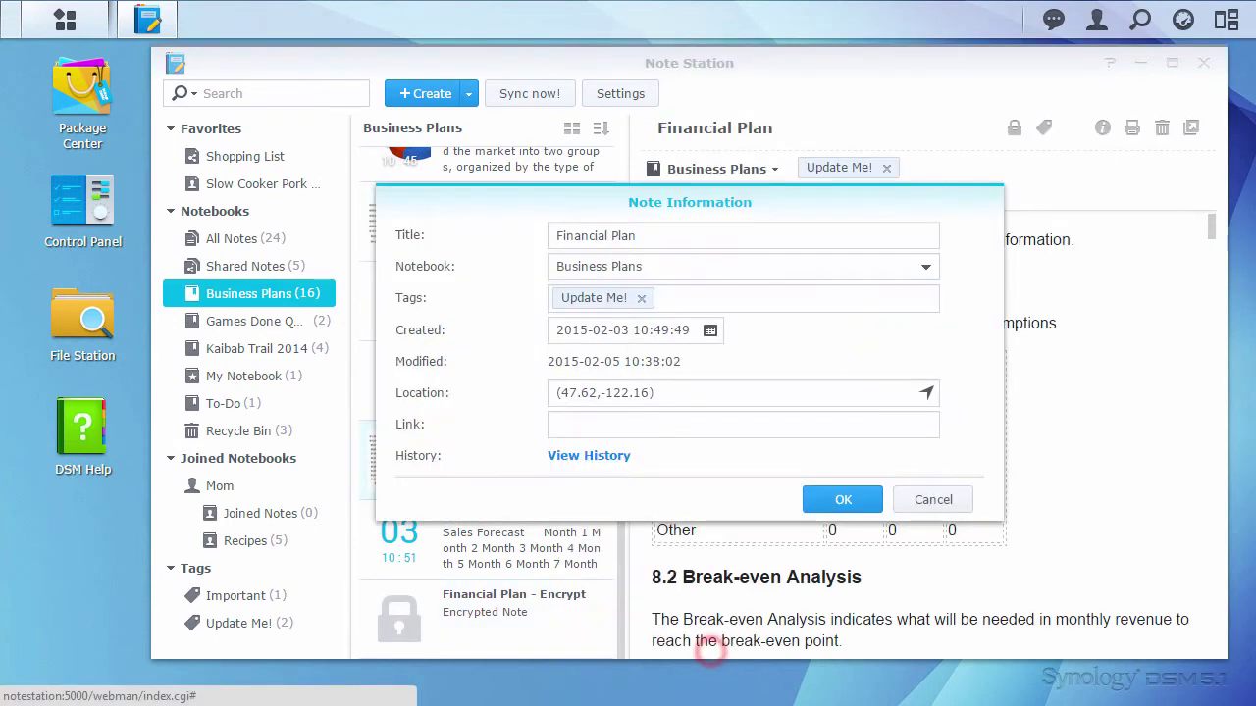
click(585, 457)
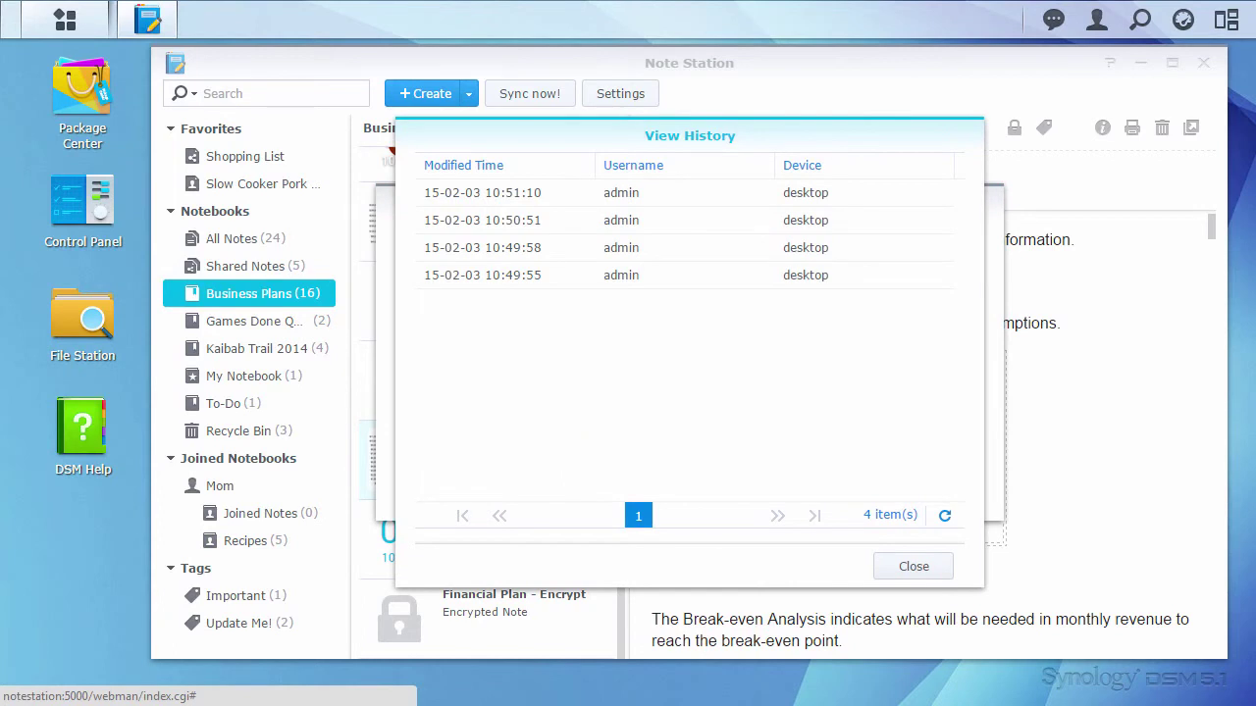
click(510, 249)
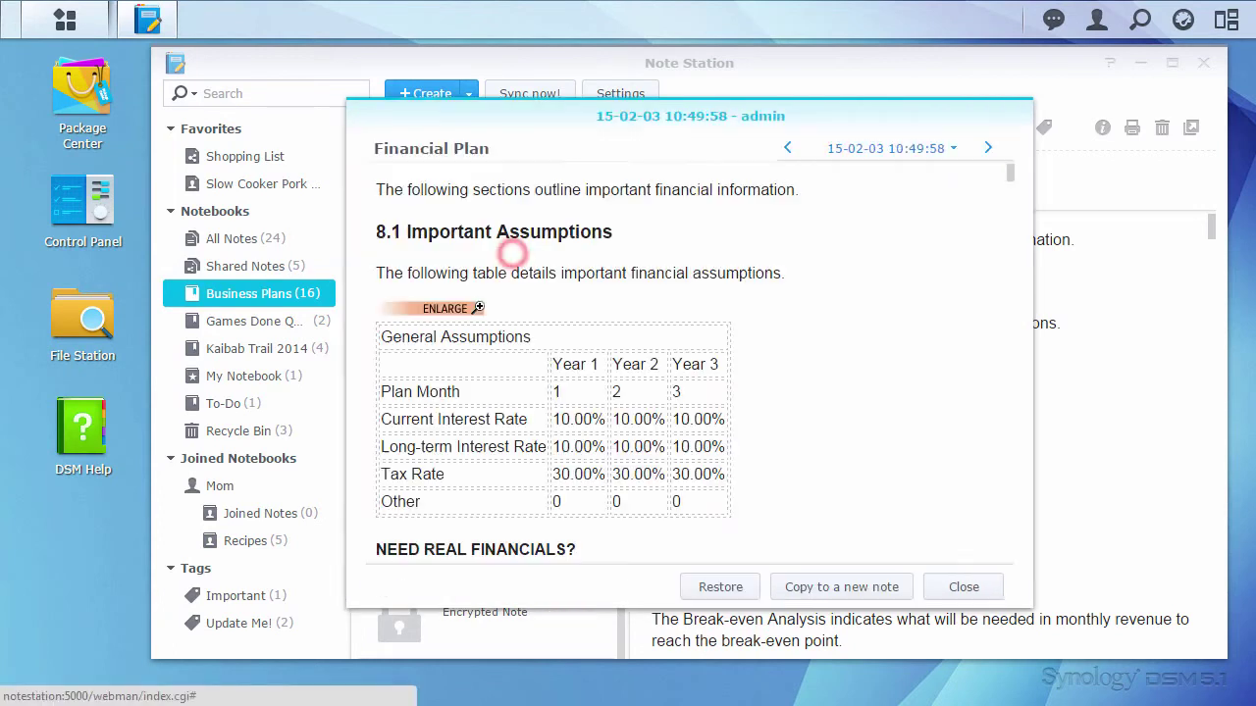
drag(783, 275, 375, 190)
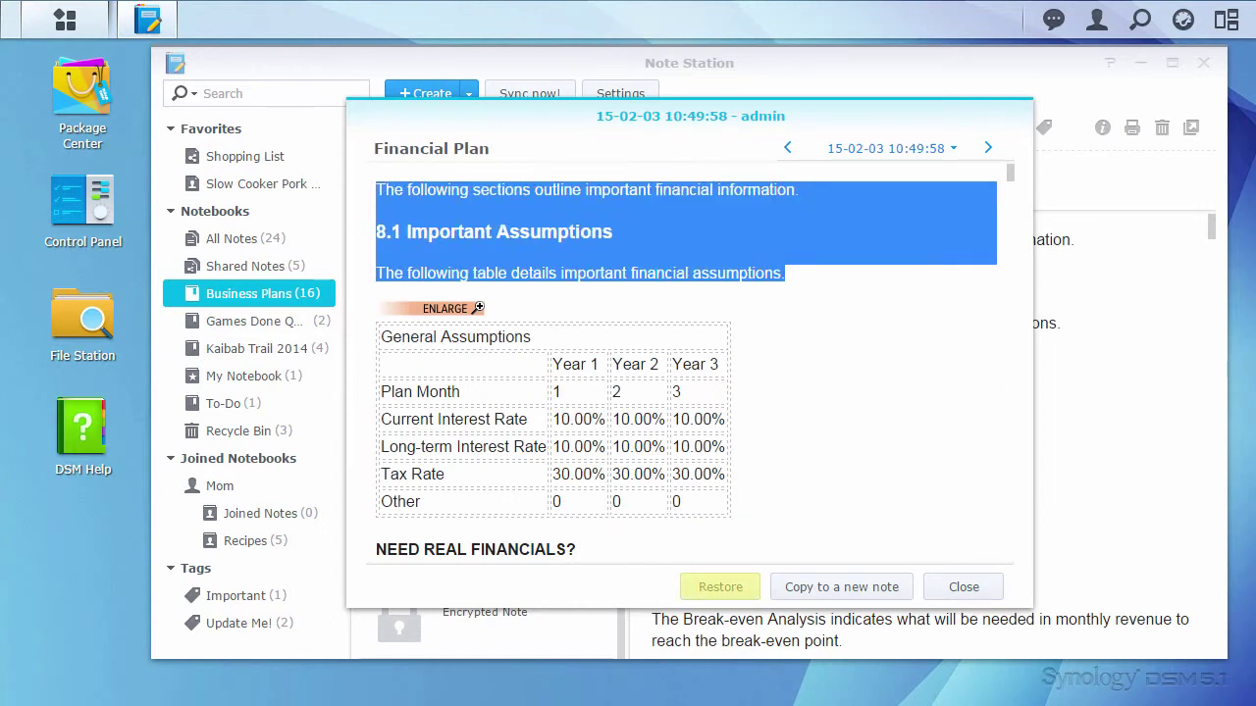
click(958, 363)
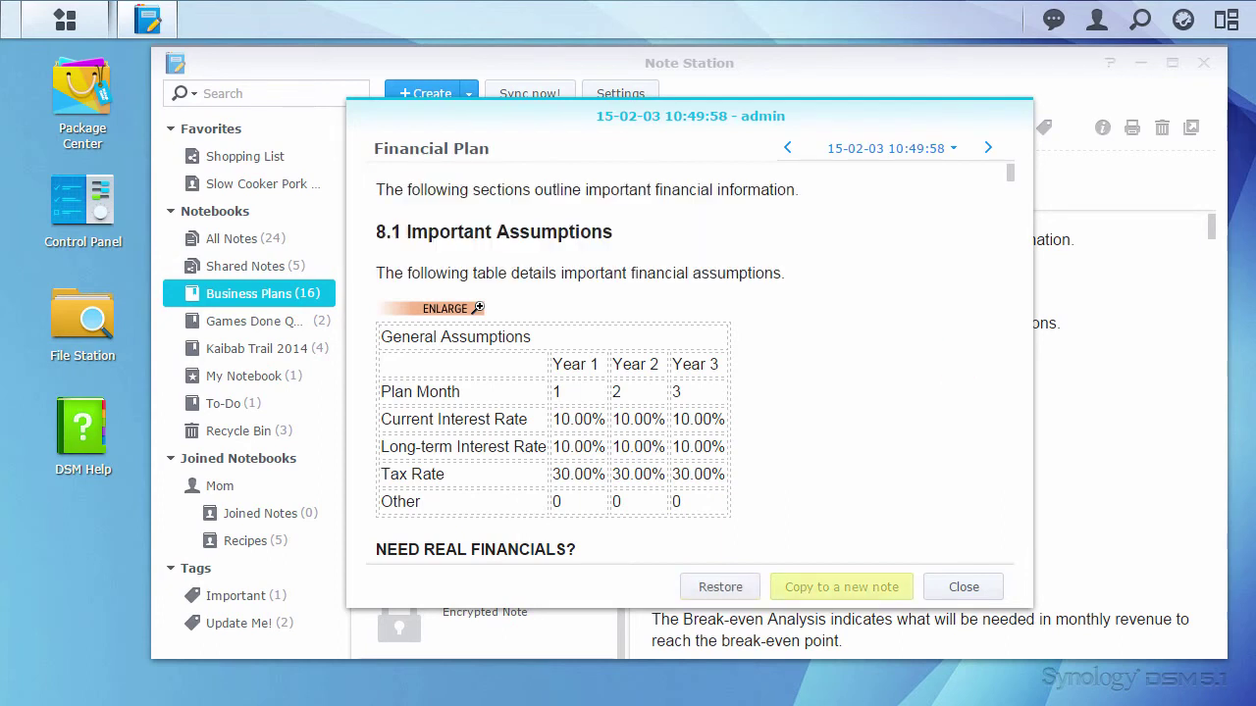
click(981, 587)
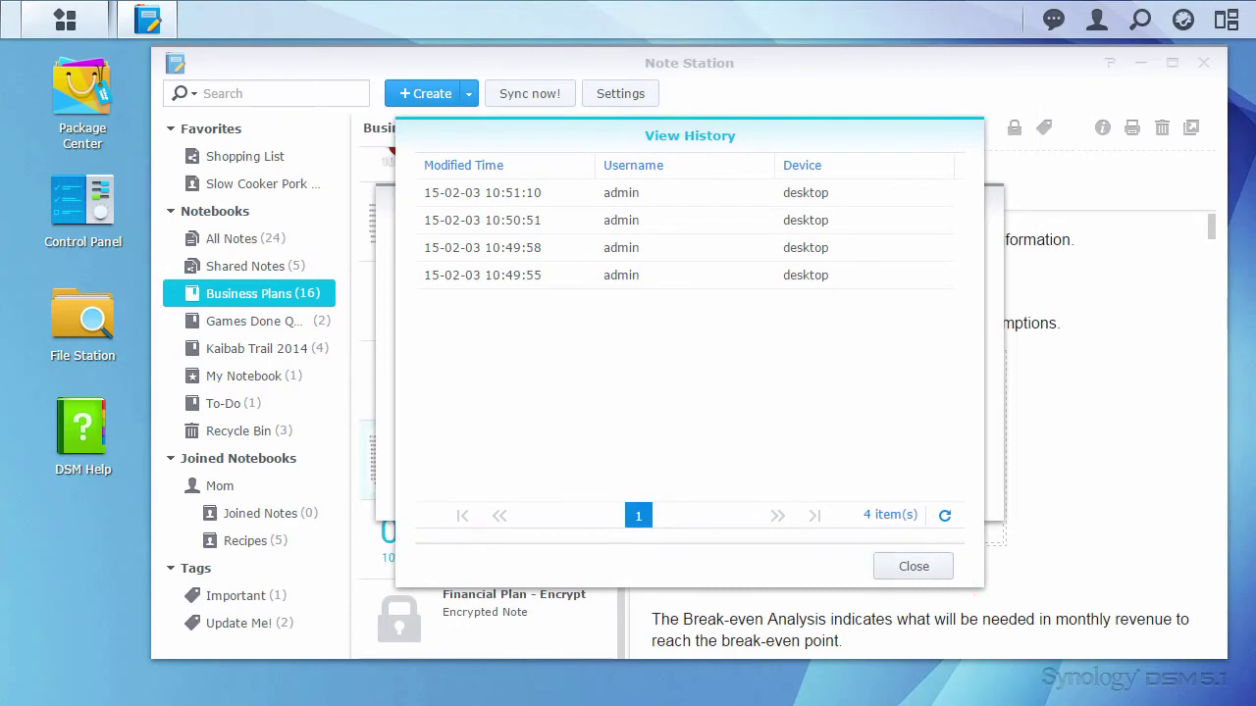
click(932, 569)
Step: Delete the unencrypted Financial Plan note, moving it to the Recycle Bin
click(948, 500)
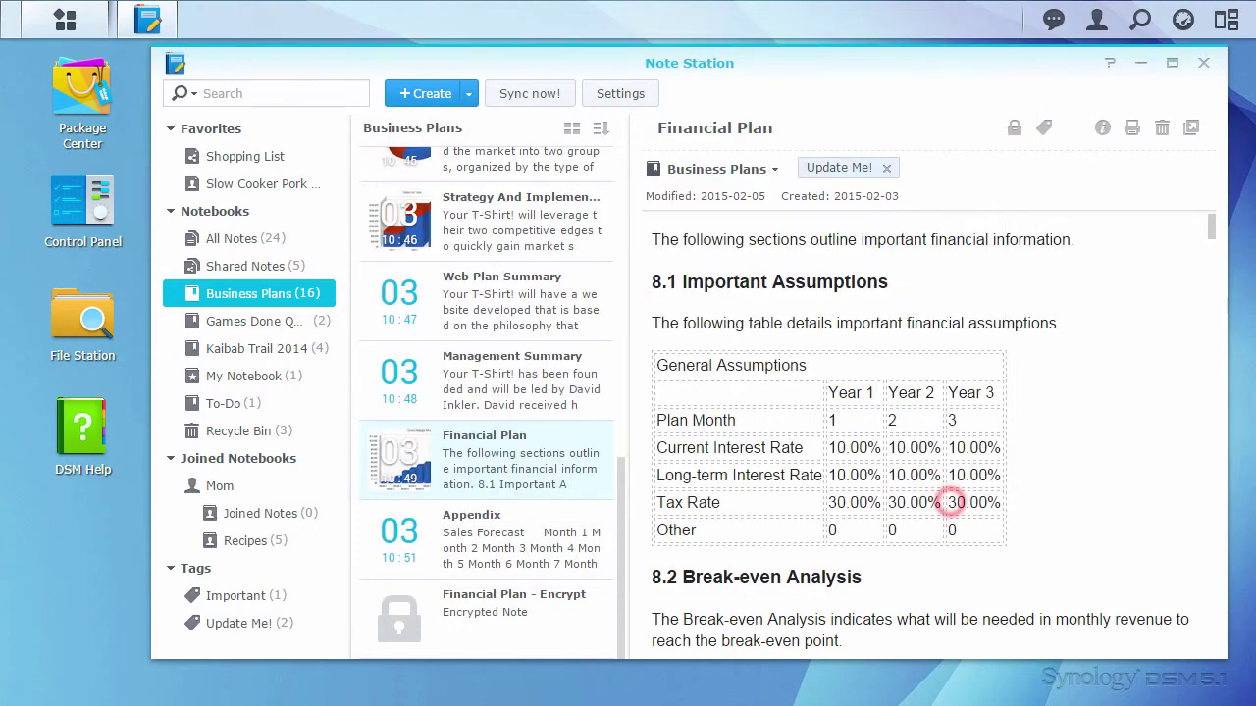
right_click(551, 452)
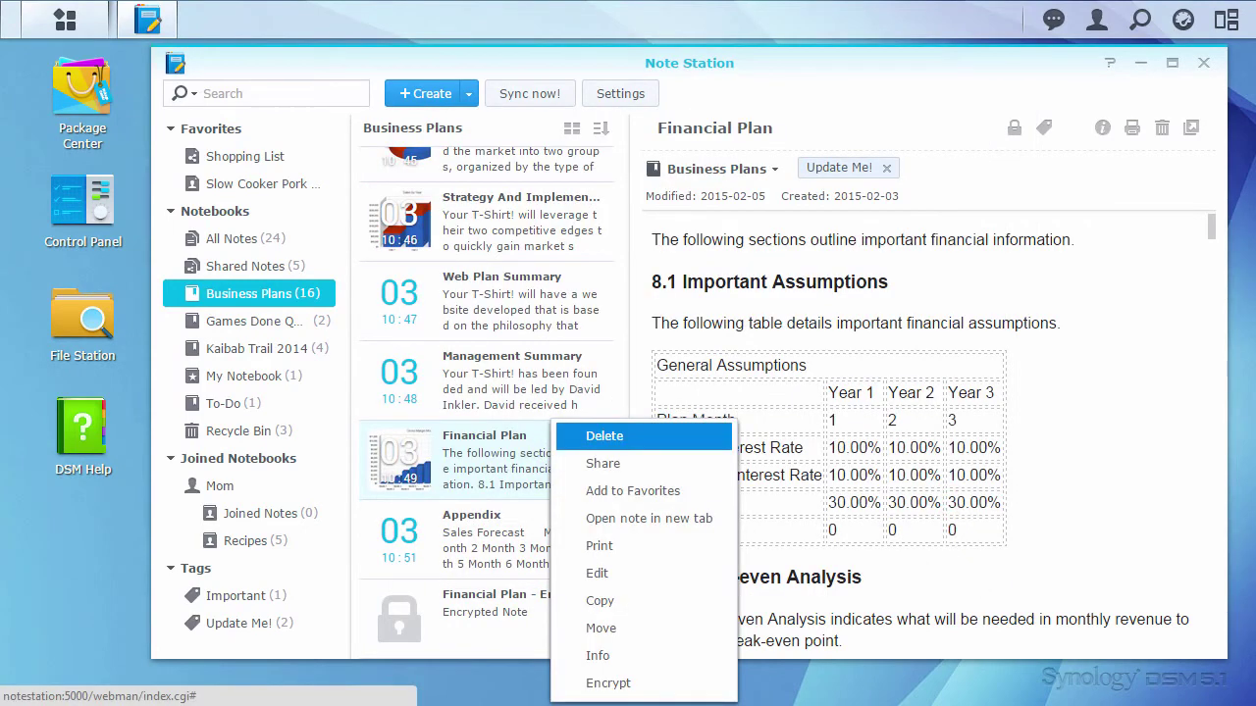
click(621, 435)
click(700, 386)
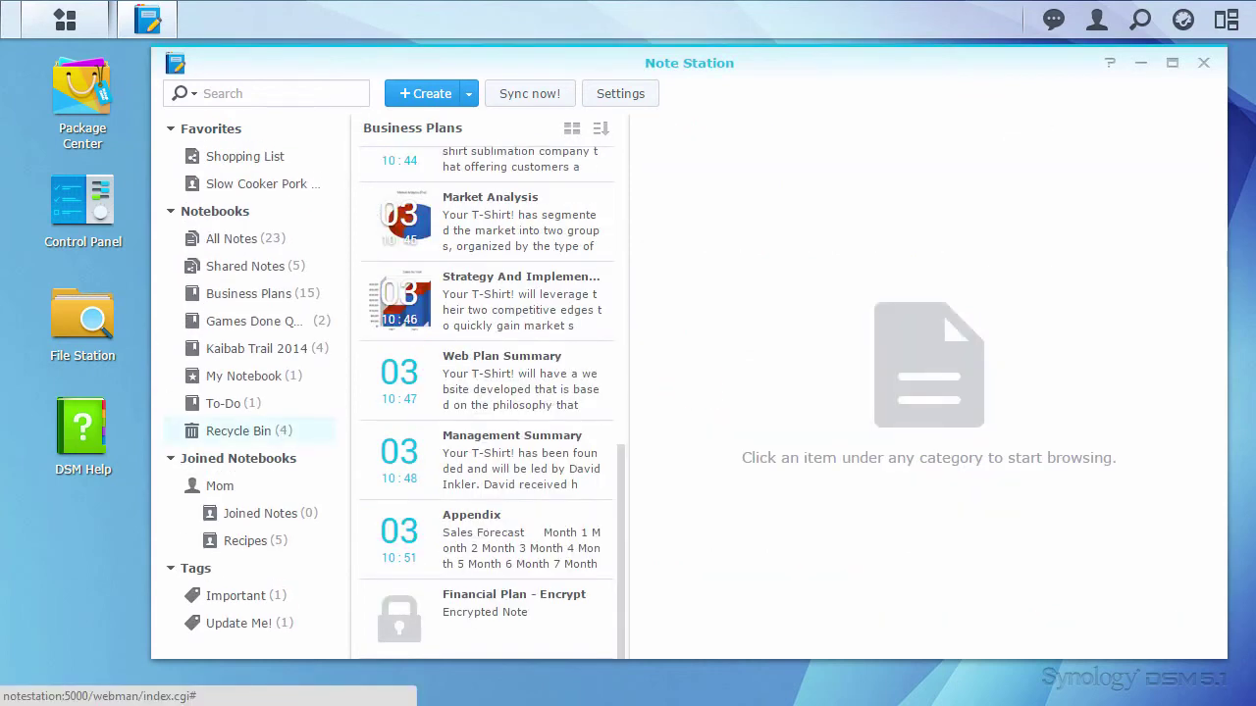
Step: Empty the Recycle Bin and confirm permanent deletion
right_click(283, 431)
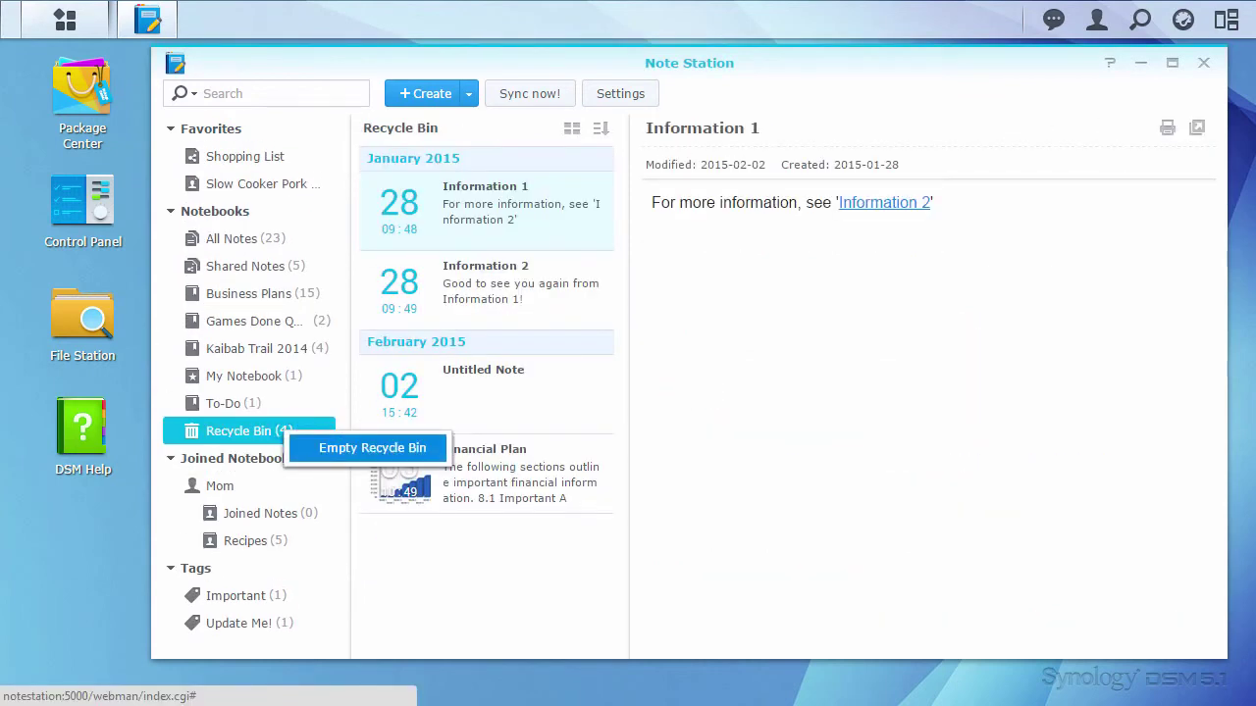
click(353, 443)
click(720, 387)
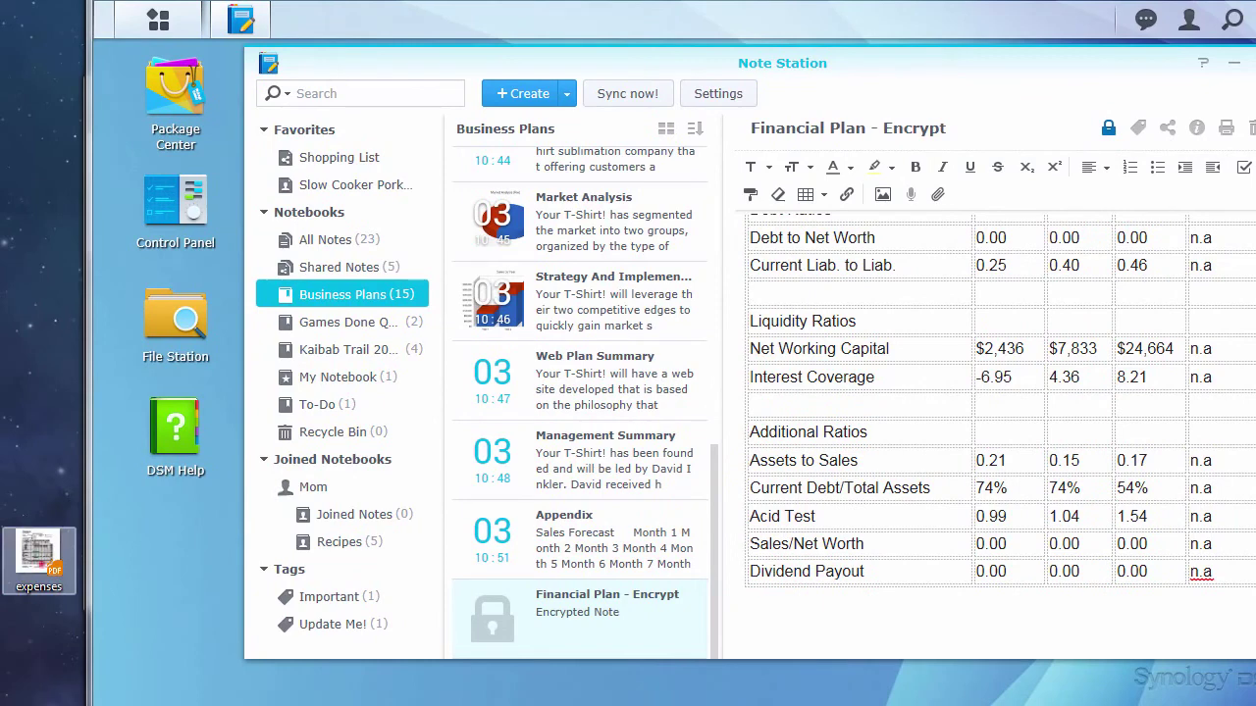
Step: Attach expenses.pdf to Financial Plan - Encrypt and enable public sharing for it
drag(38, 554, 967, 638)
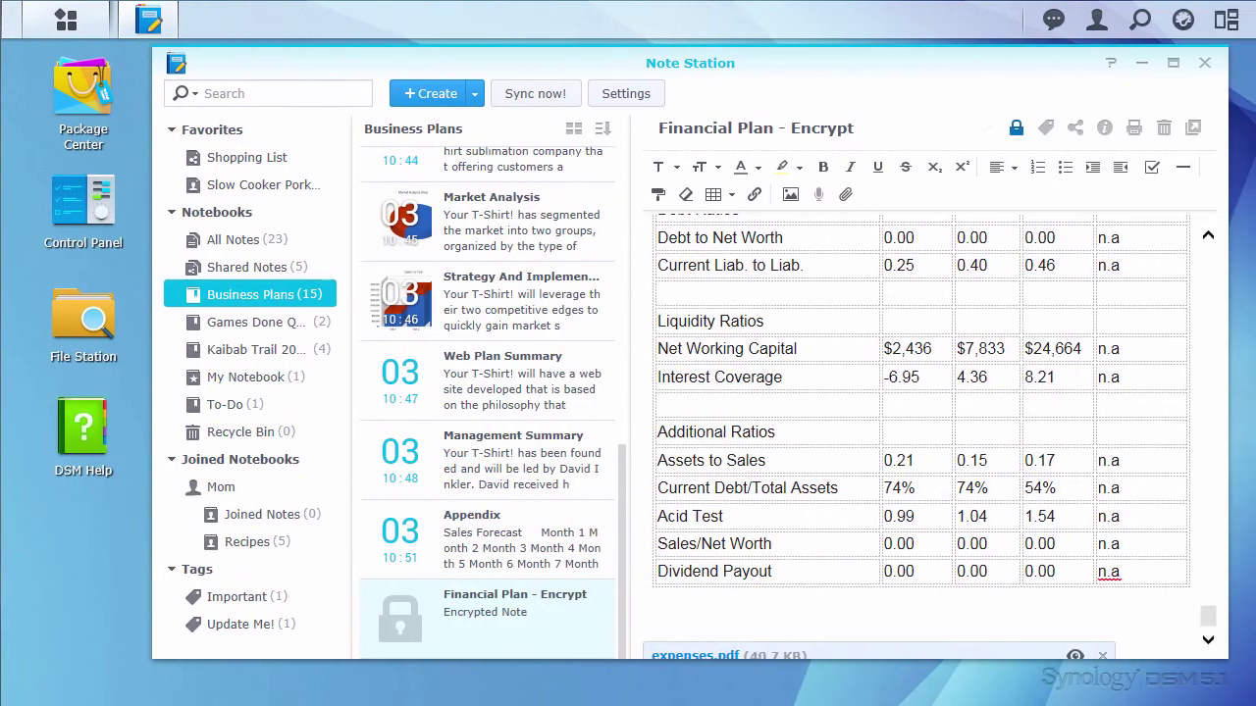
scroll(966, 441, down, 1)
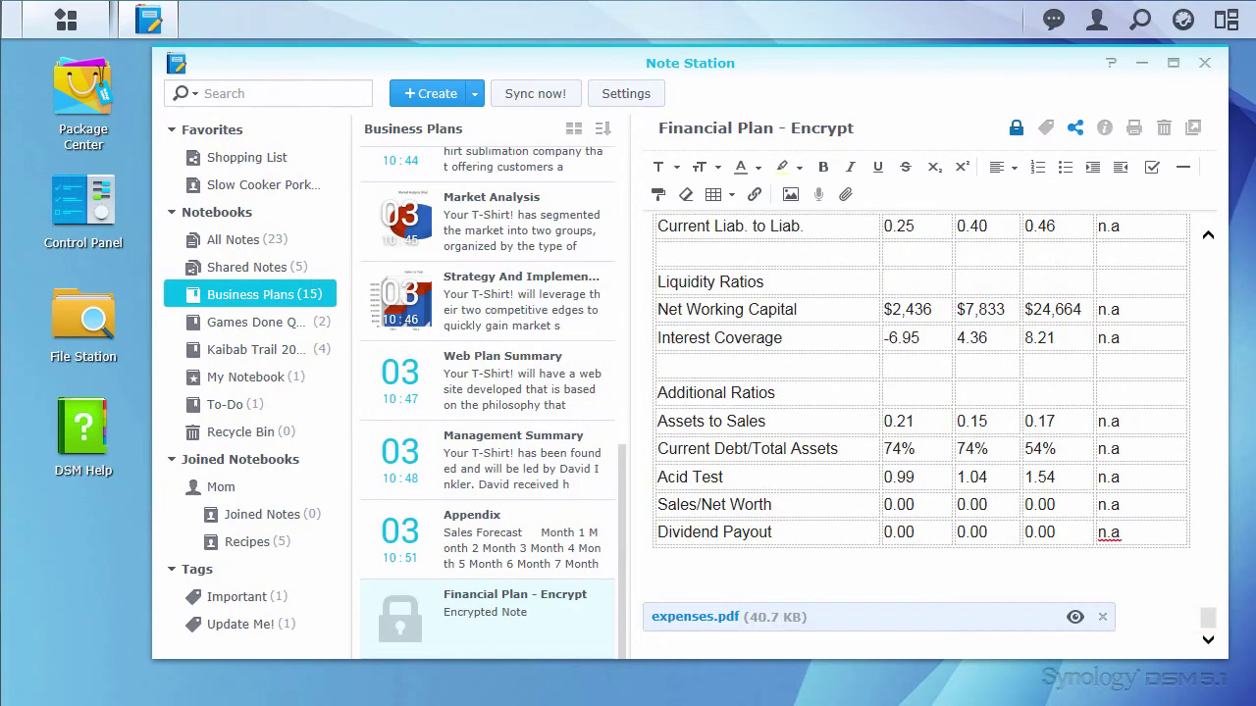
right_click(571, 605)
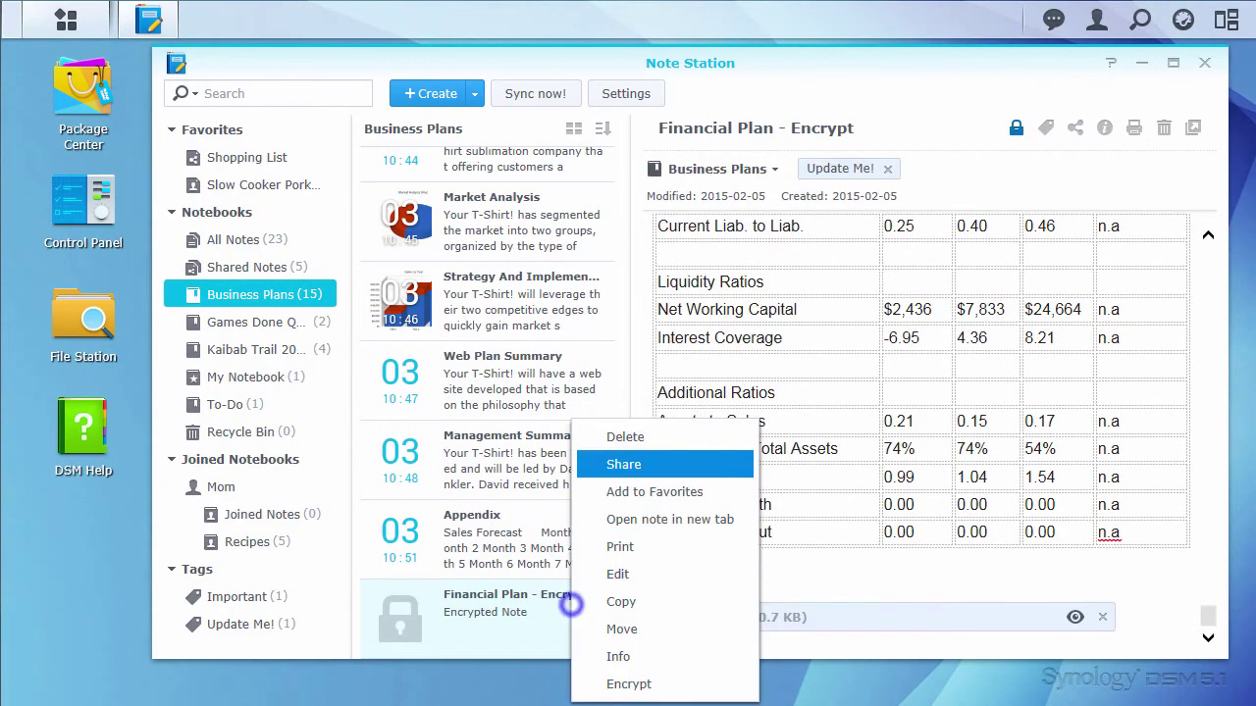
click(689, 465)
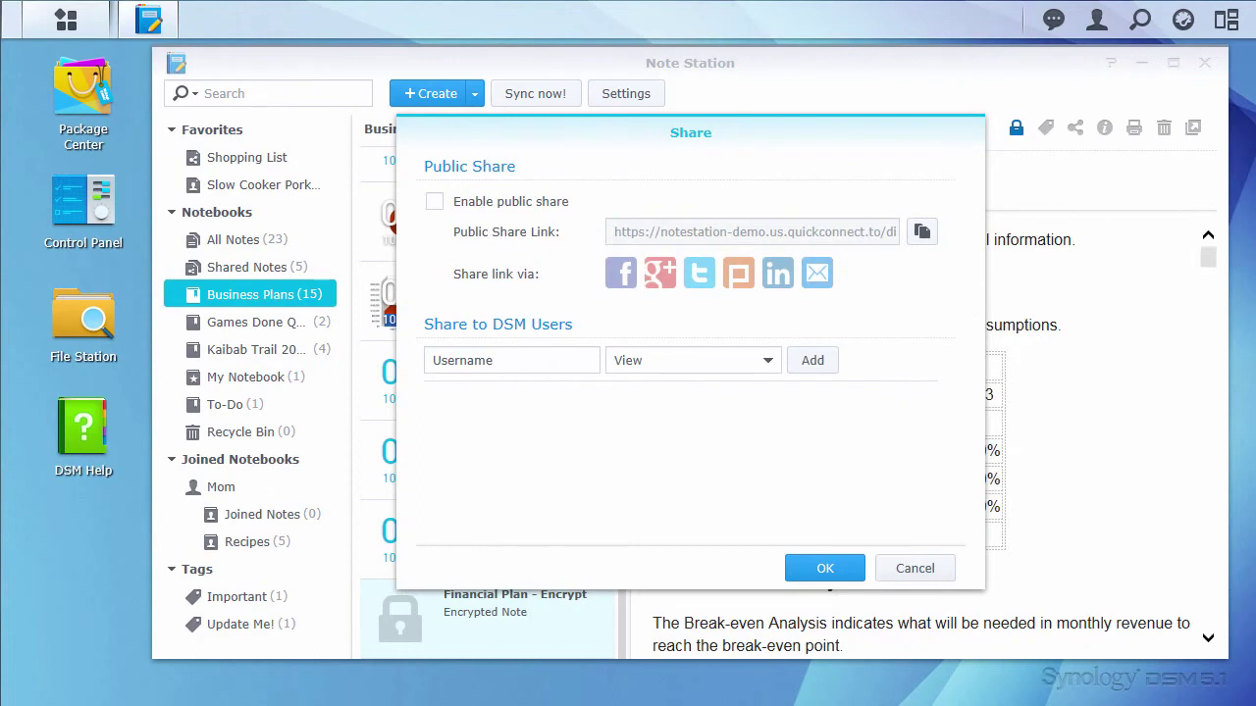
click(515, 201)
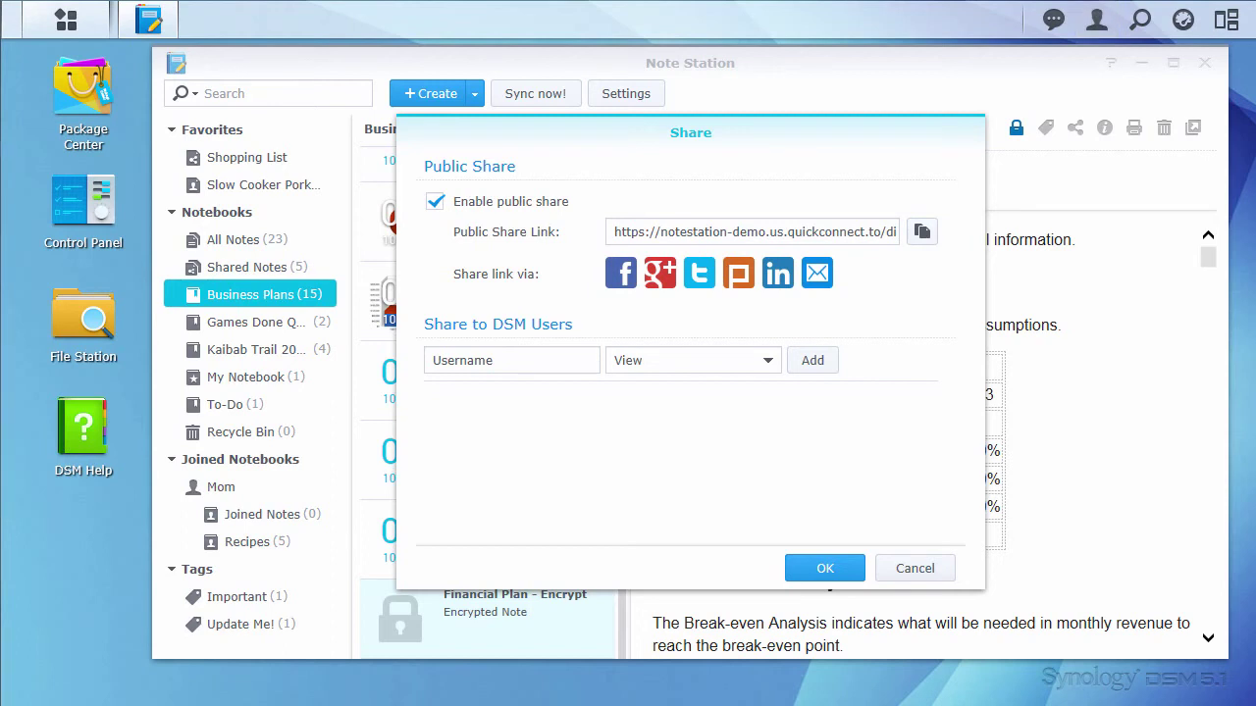
Step: E-mail the note's share link, entering the advisor's e-mail address as recipient
click(817, 272)
click(813, 95)
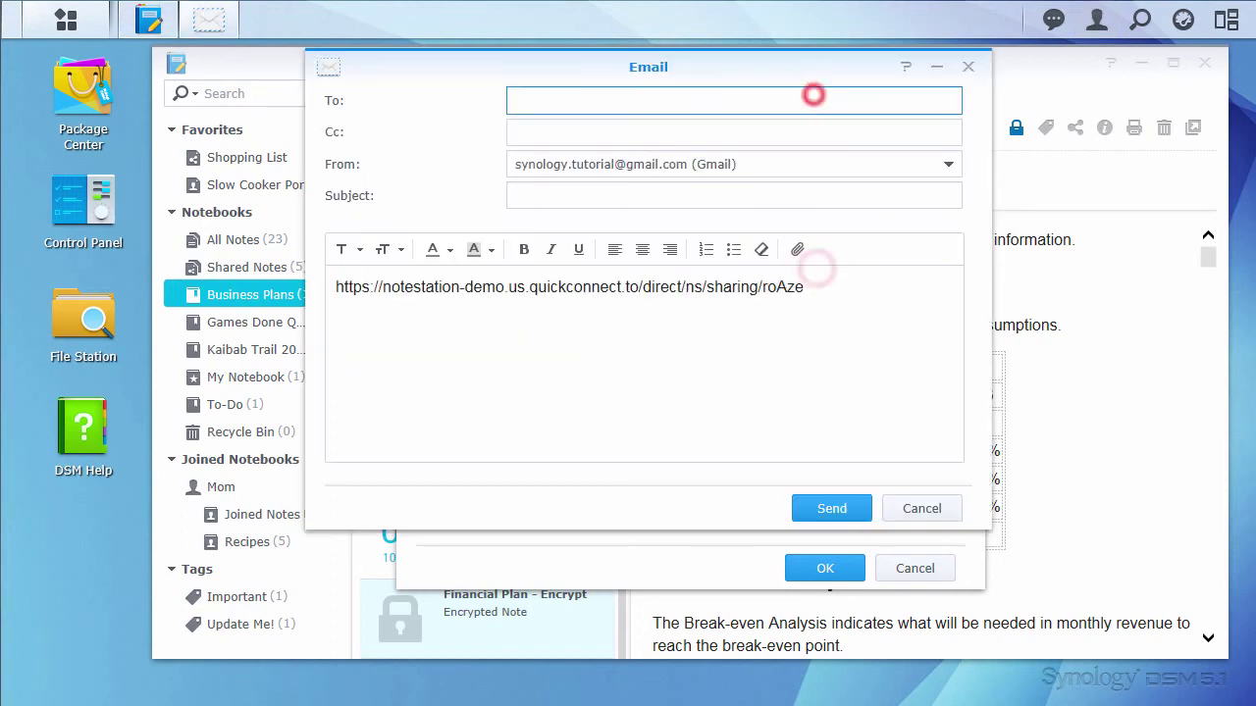
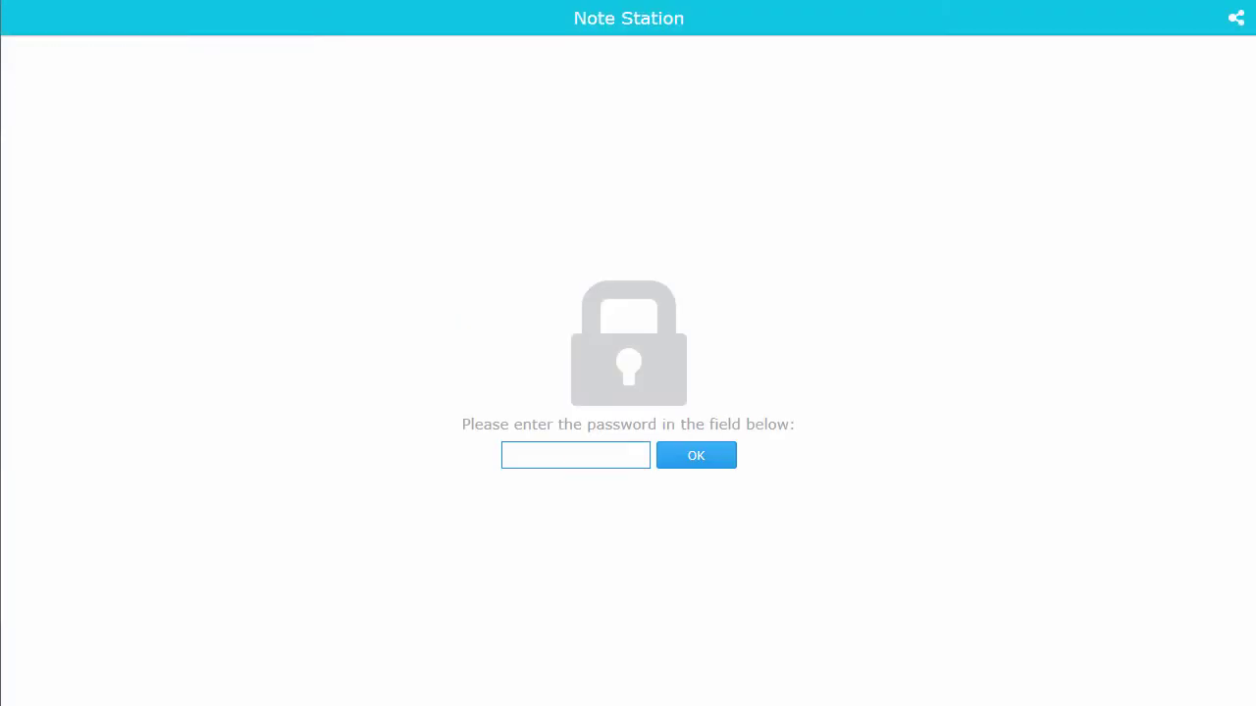
Step: Unlock the shared Financial Plan note with its password and scroll through its contents
click(578, 454)
text(•••••••••••••••••)
key(Return)
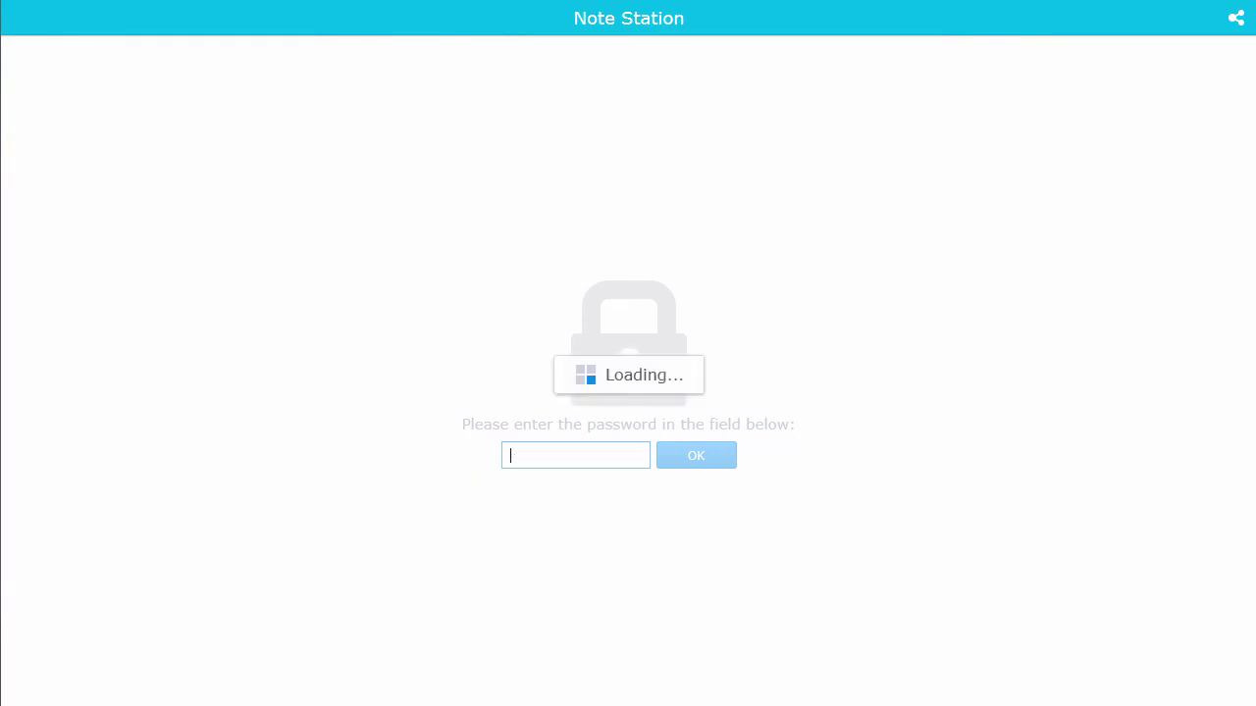
drag(1235, 160, 1235, 652)
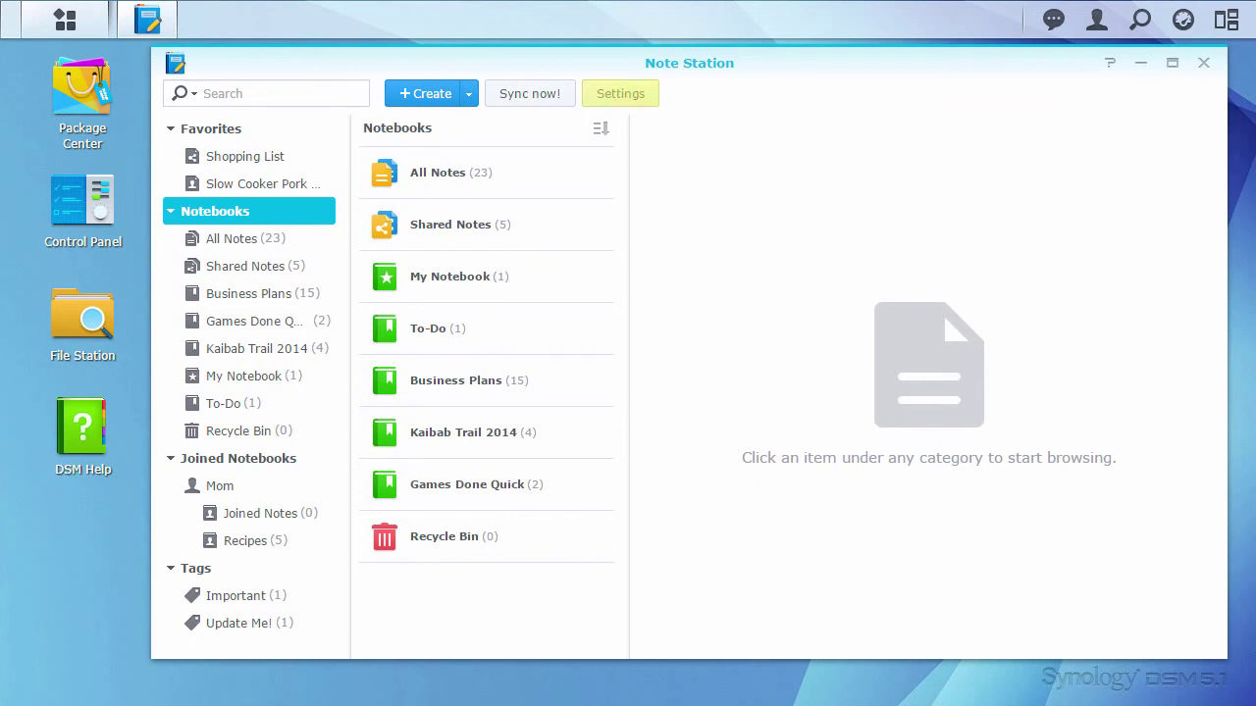
Step: Launch Import from Evernote in Settings, accept cancelling running tasks, and request Evernote authorization
click(638, 96)
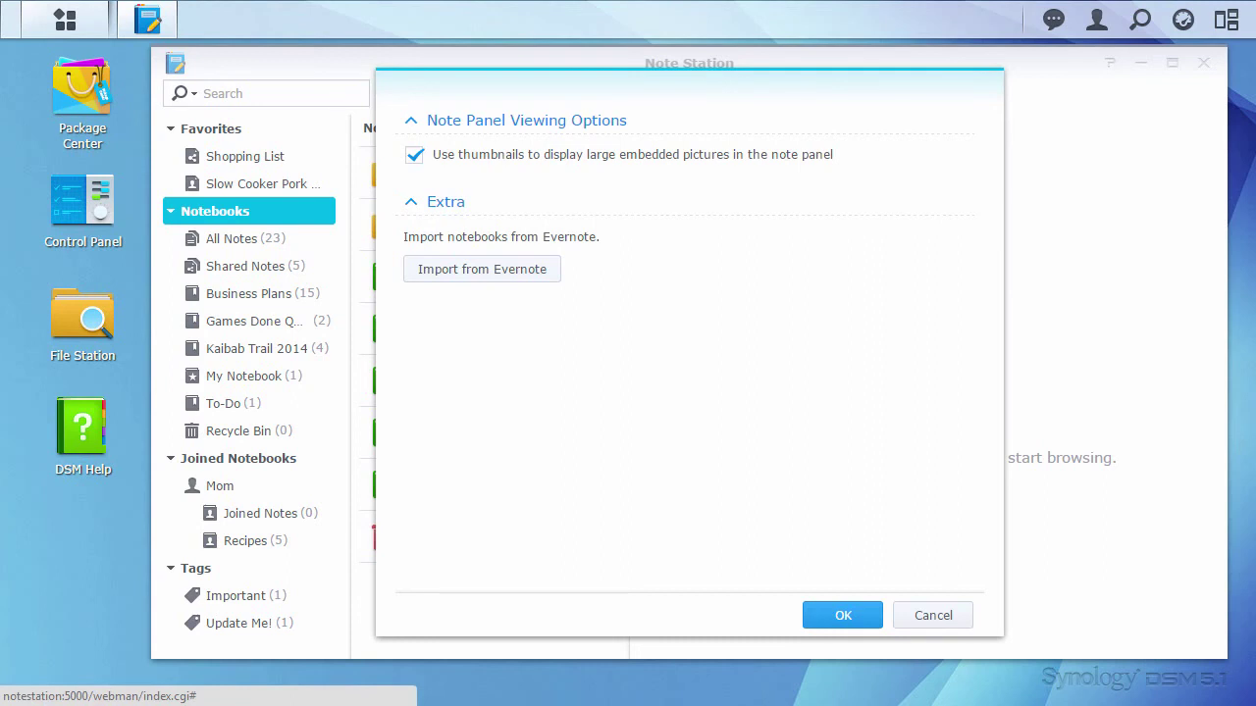
click(447, 267)
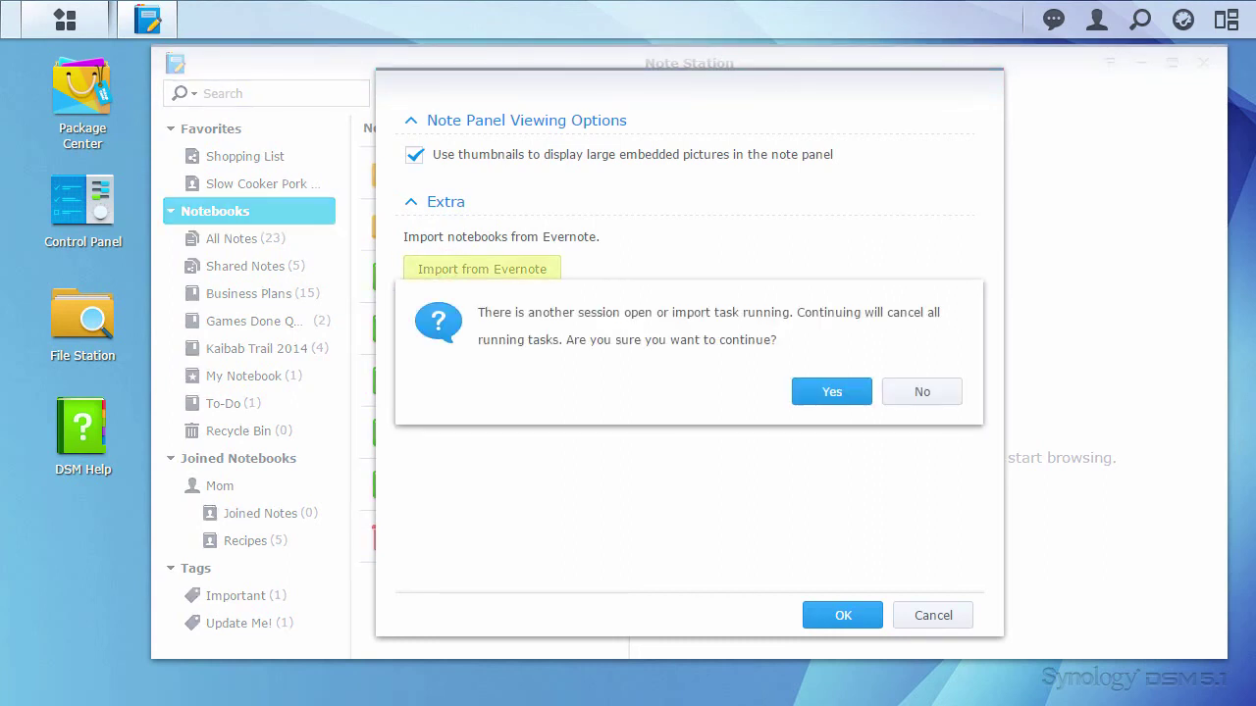
click(832, 392)
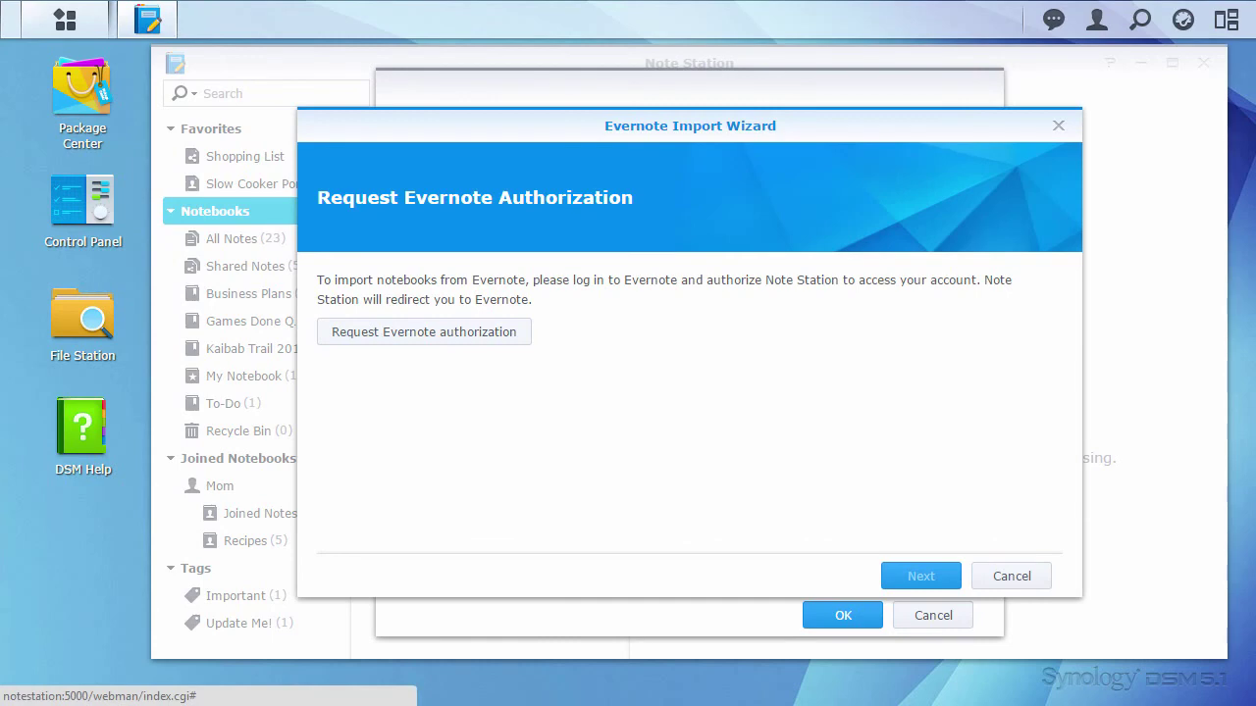
click(444, 339)
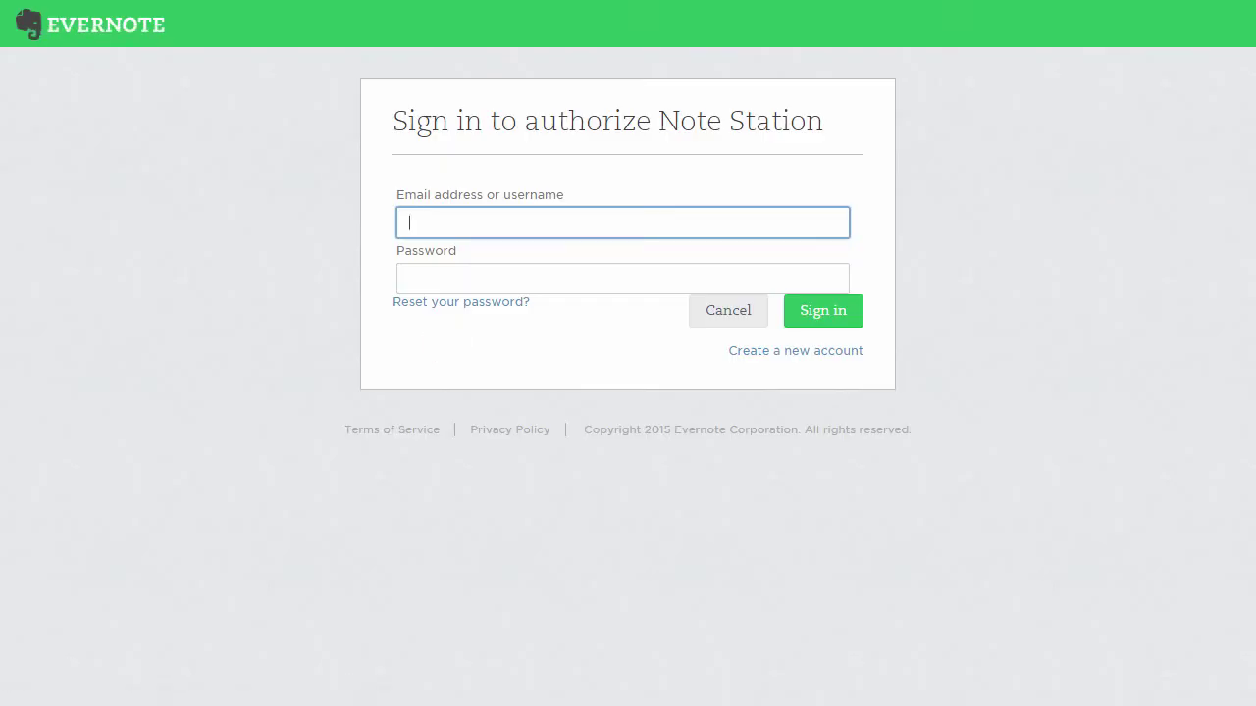